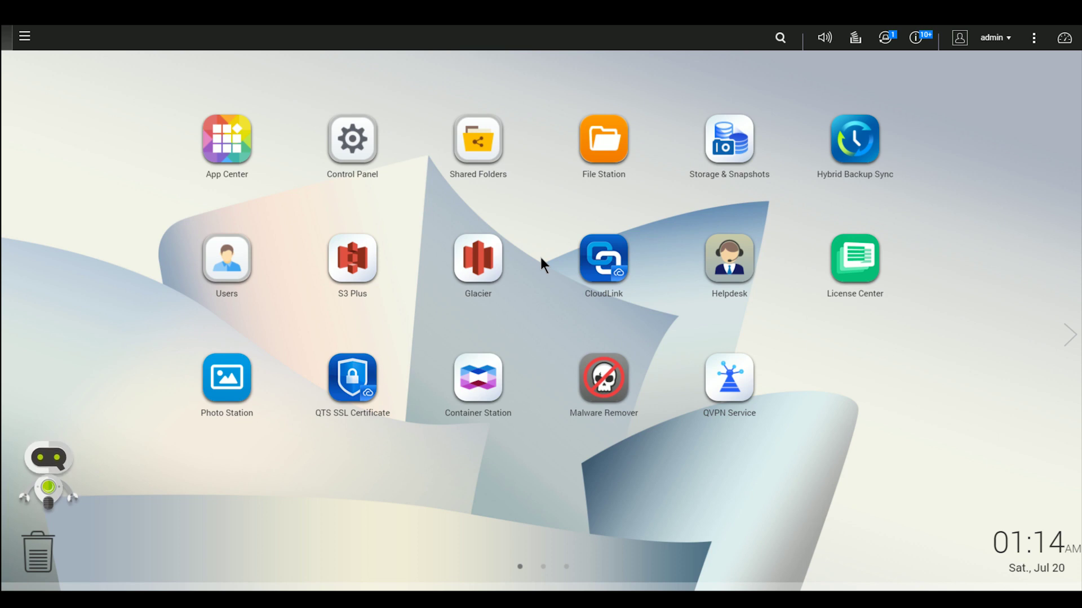
Step: Search App Center for 'vpn' to bring up QVPN Service 2.0.598 under Utilities
click(222, 141)
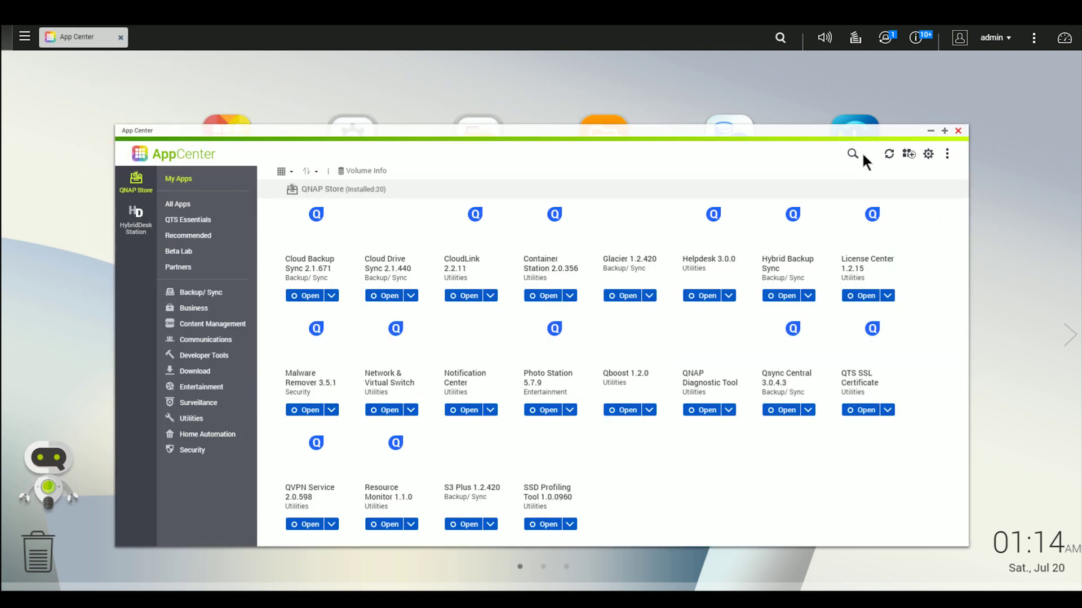
click(854, 156)
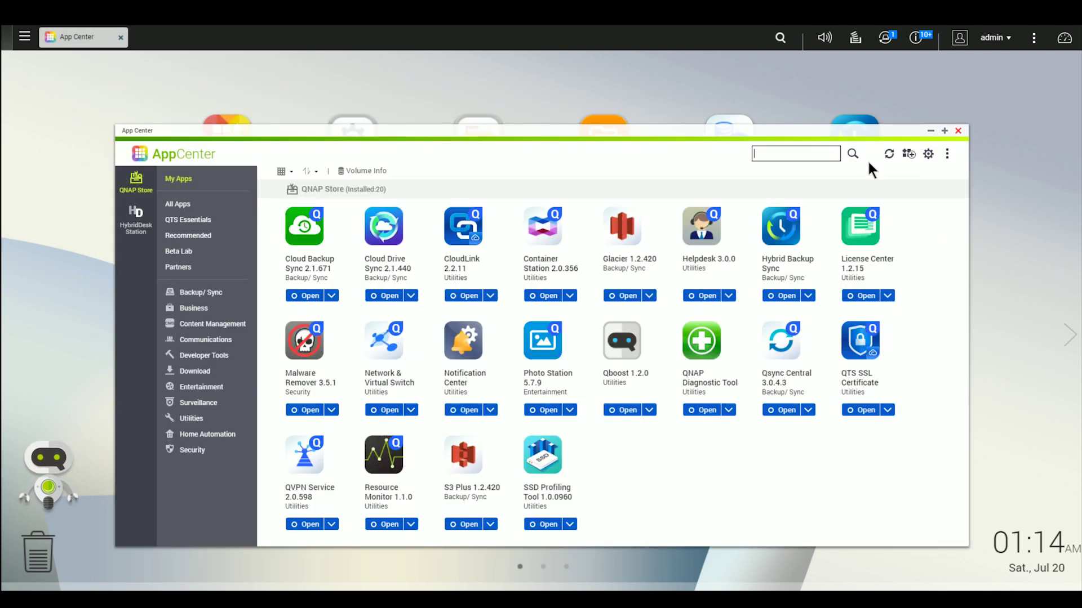
text(vpn)
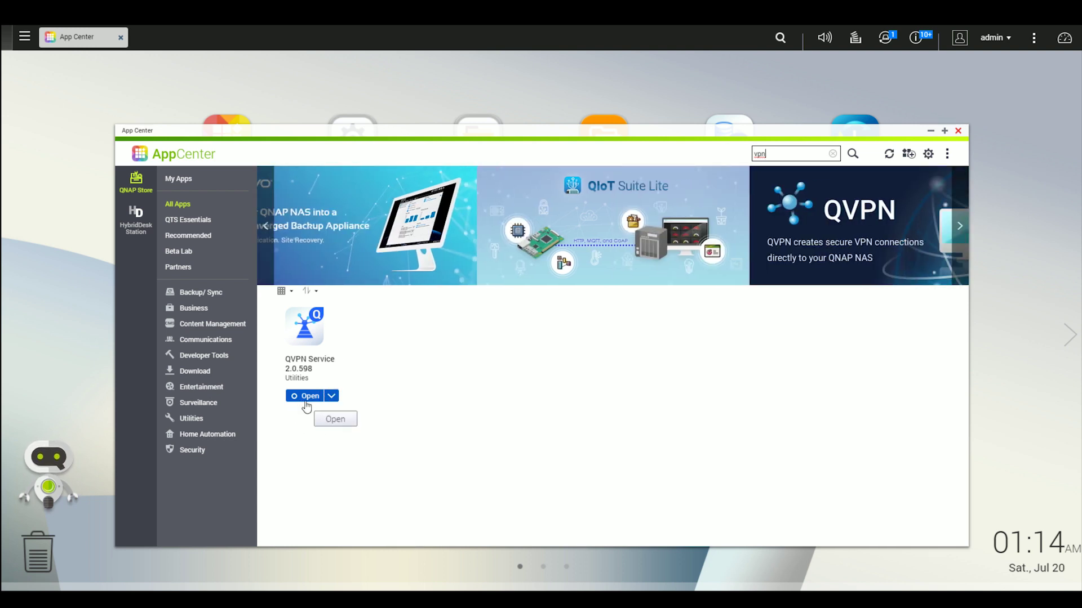
Step: Launch QVPN Service and show the OpenVPN server page with UDP 1194 and AES 128-bit
click(305, 398)
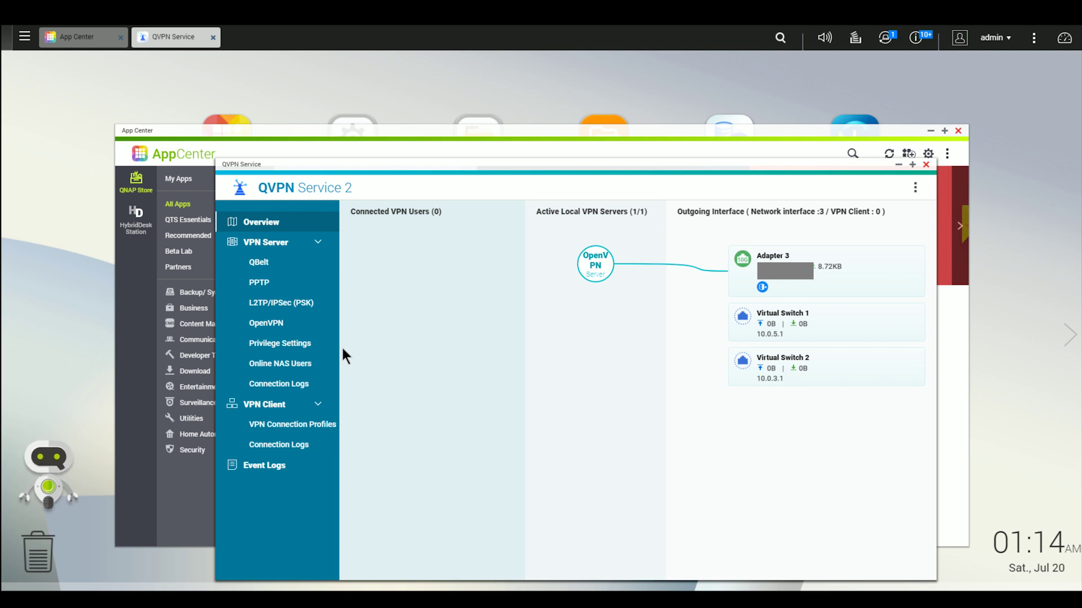
click(267, 325)
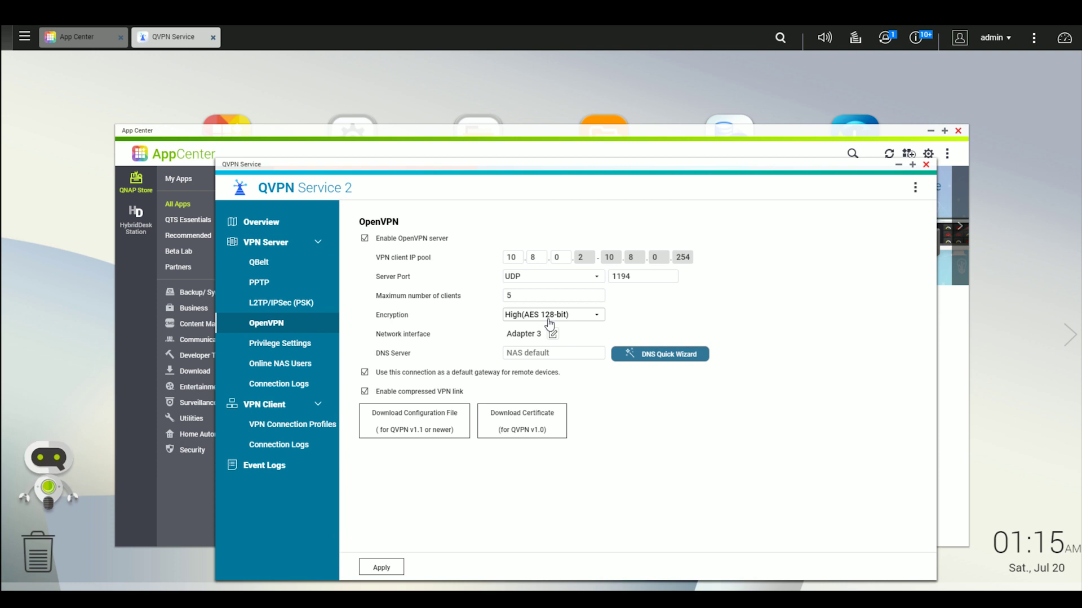
click(580, 319)
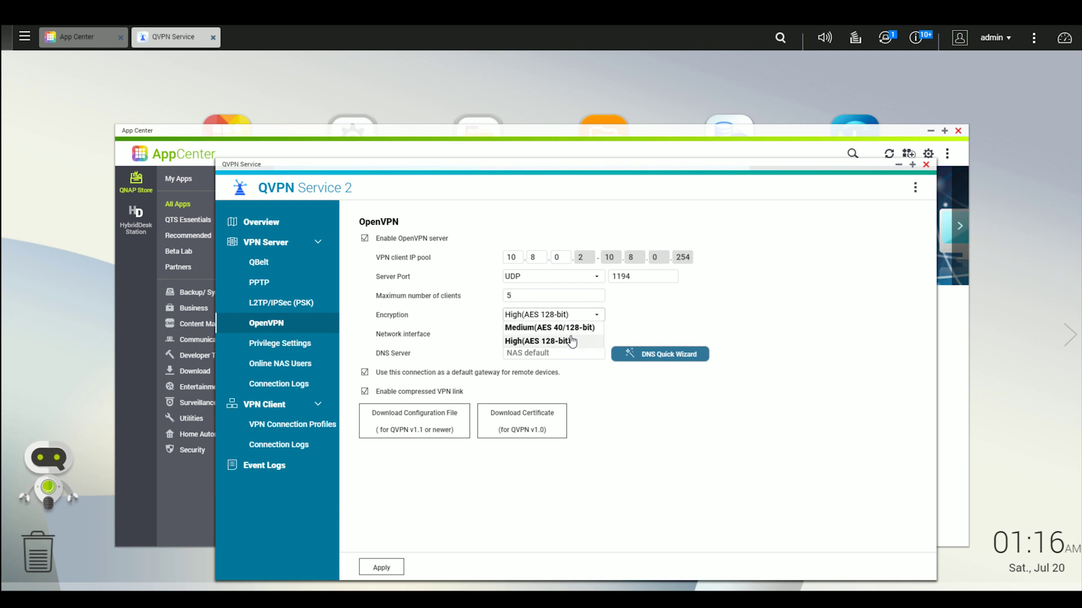
click(538, 342)
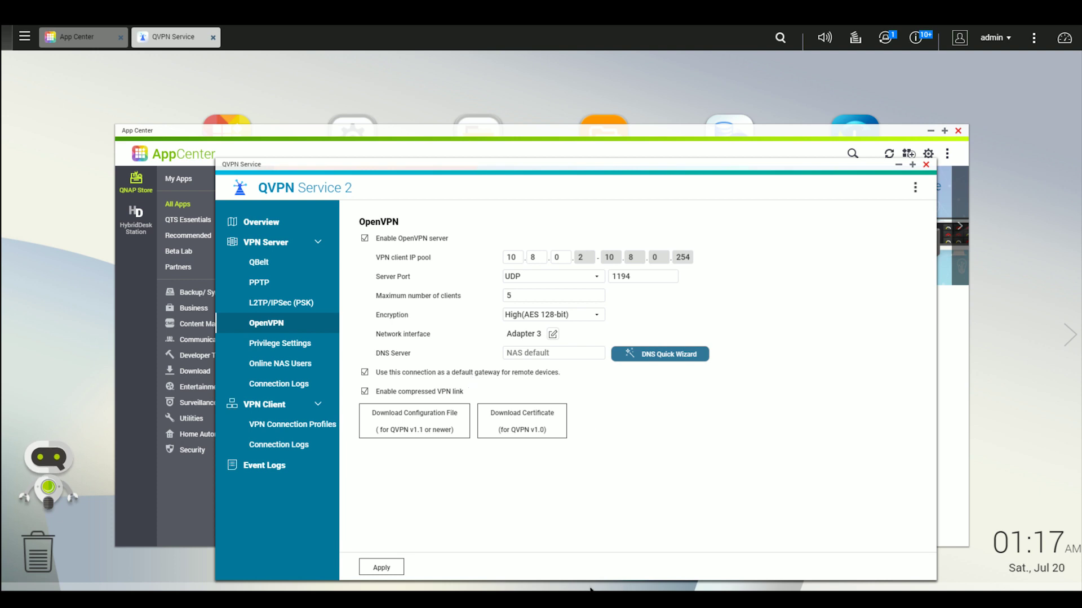
click(370, 567)
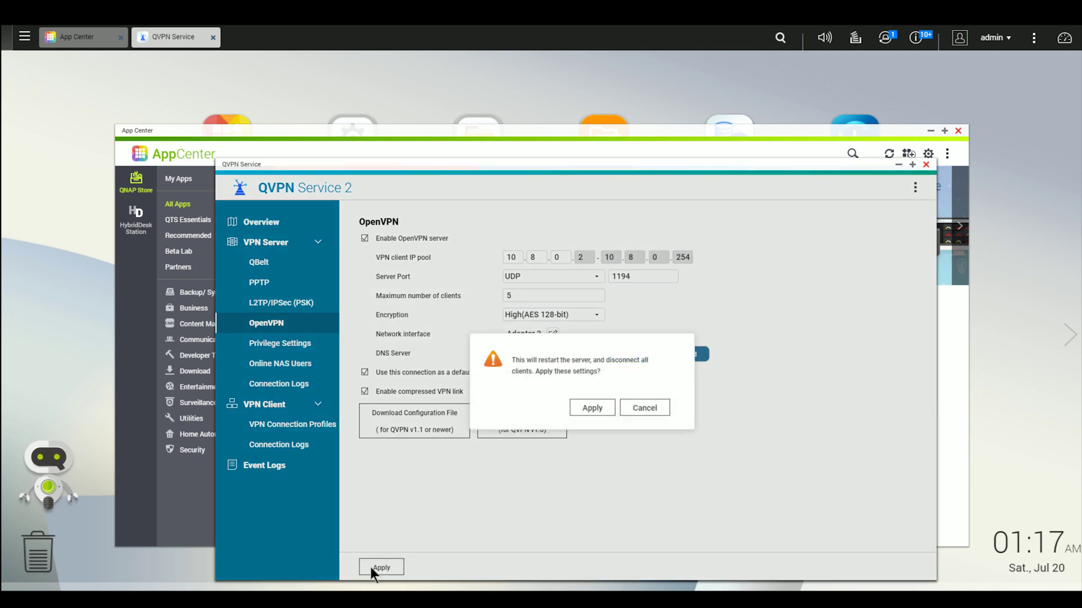
Step: Confirm applying the OpenVPN settings despite the server restart warning
click(591, 414)
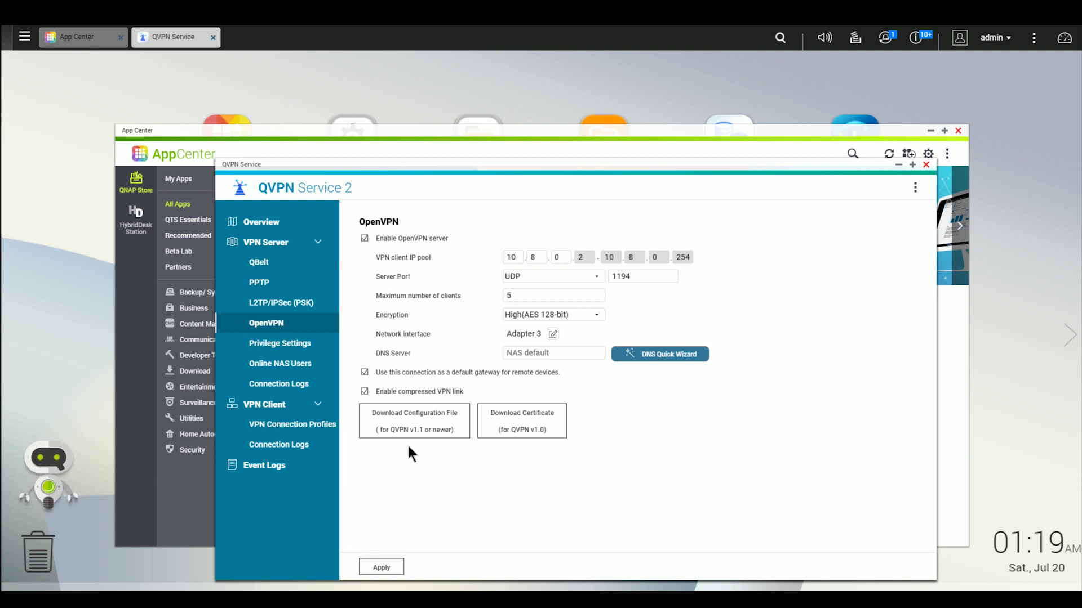
Step: Download the OpenVPN configuration file, then open Add VPN Users under Privilege Settings
click(396, 433)
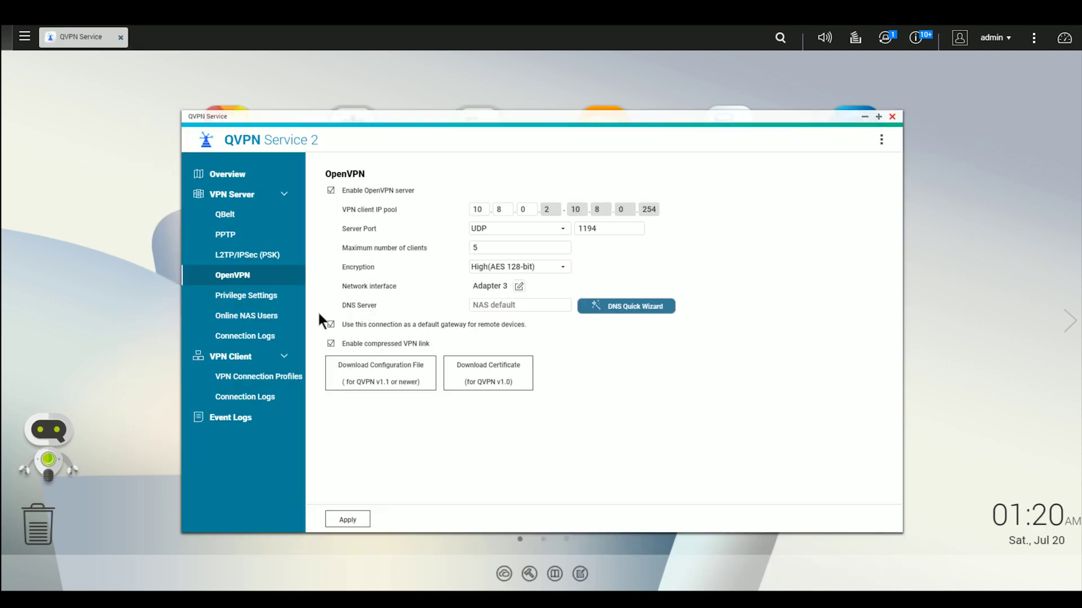
click(237, 301)
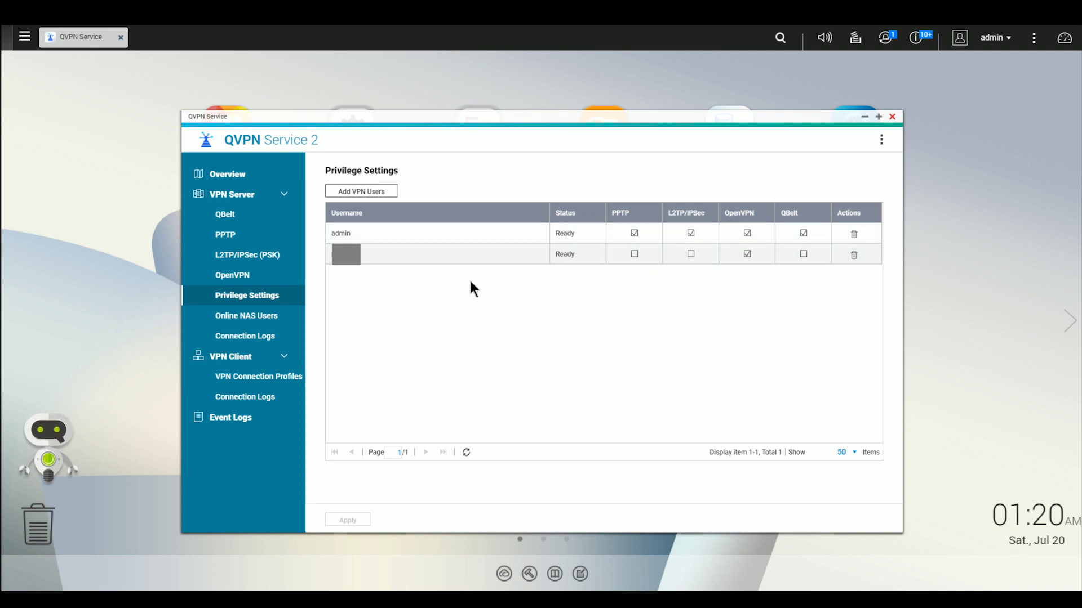
click(359, 192)
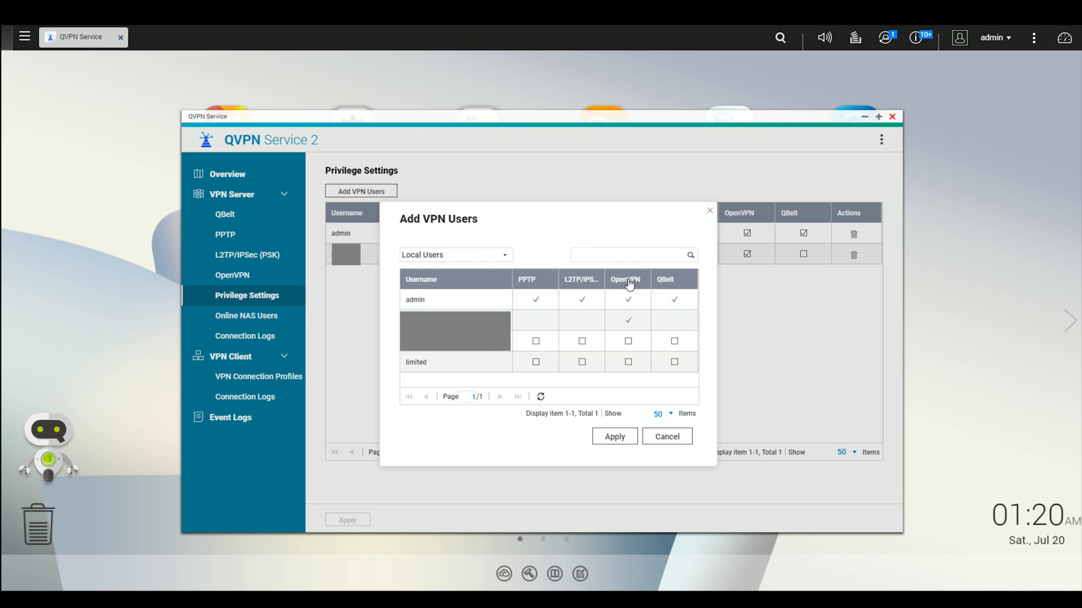
Step: Tick OpenVPN for the second local user, then cancel the Add VPN Users dialog
click(627, 319)
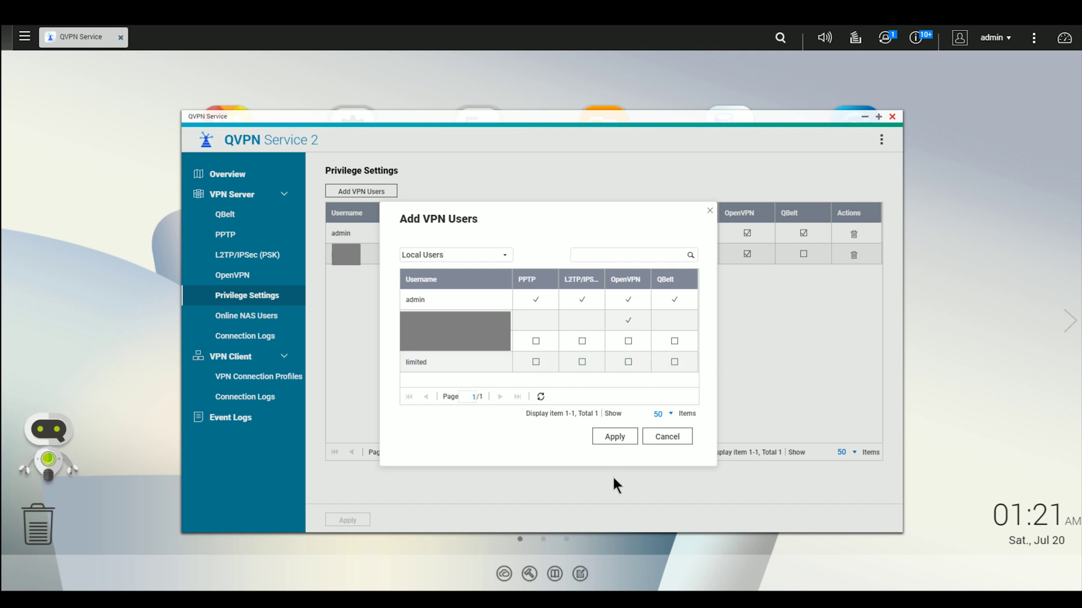
click(662, 440)
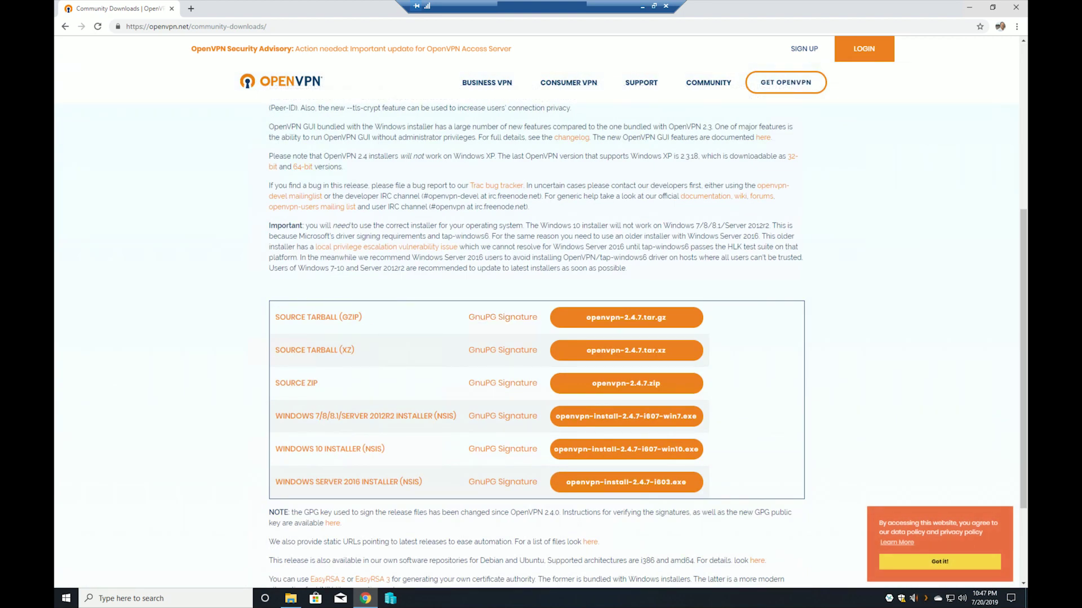
Step: Download openvpn-install-2.4.7-I607-win10.exe and run it from the download shelf
click(626, 449)
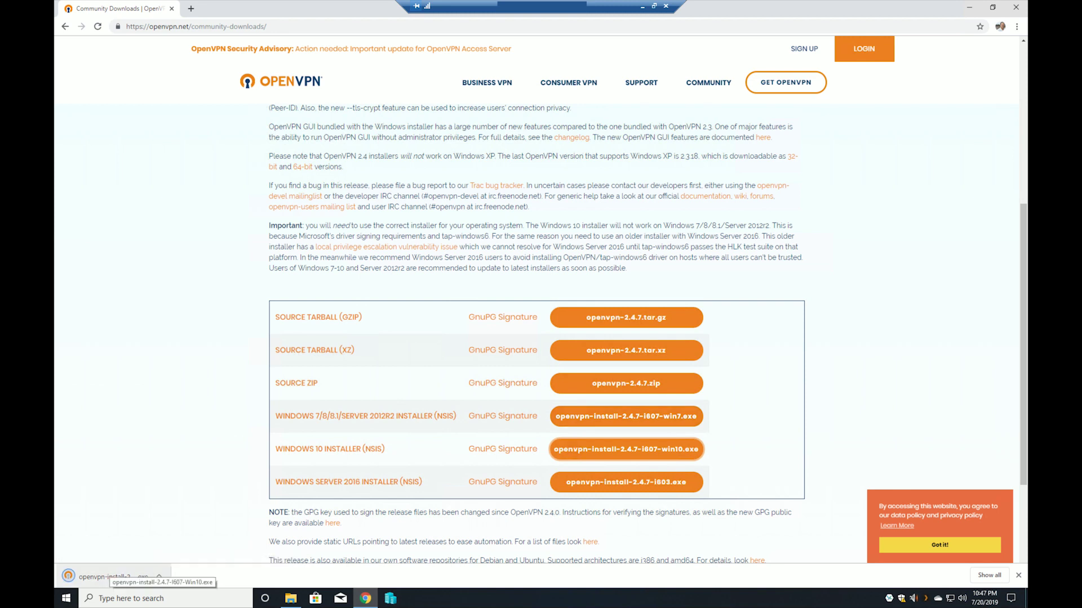
click(113, 576)
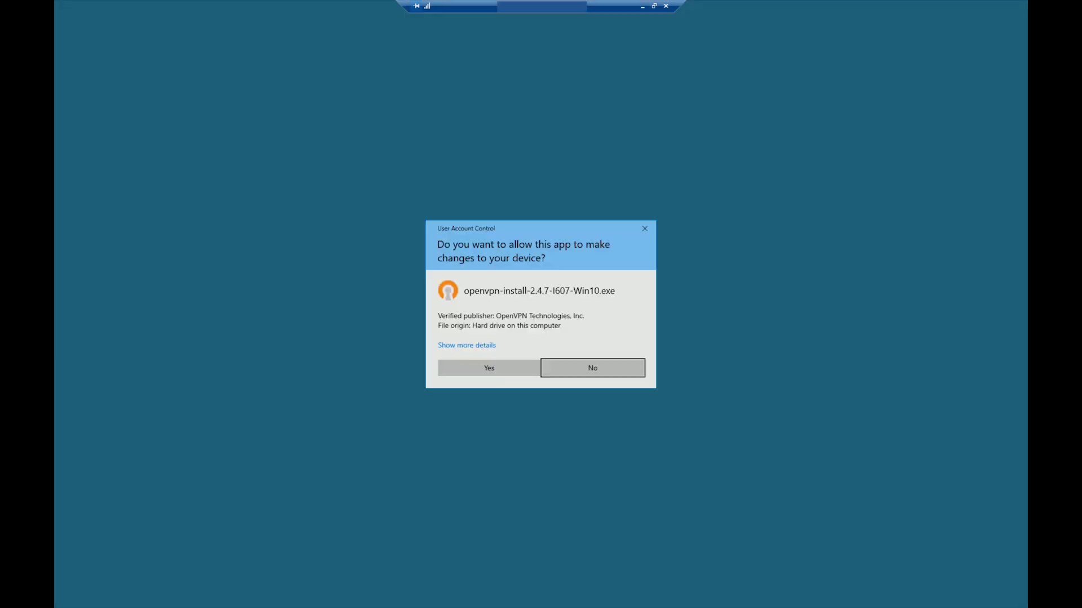
Step: Allow the OpenVPN 2.4.7 installer, accept the licence, keep default components, and finish setup
key(alt+y)
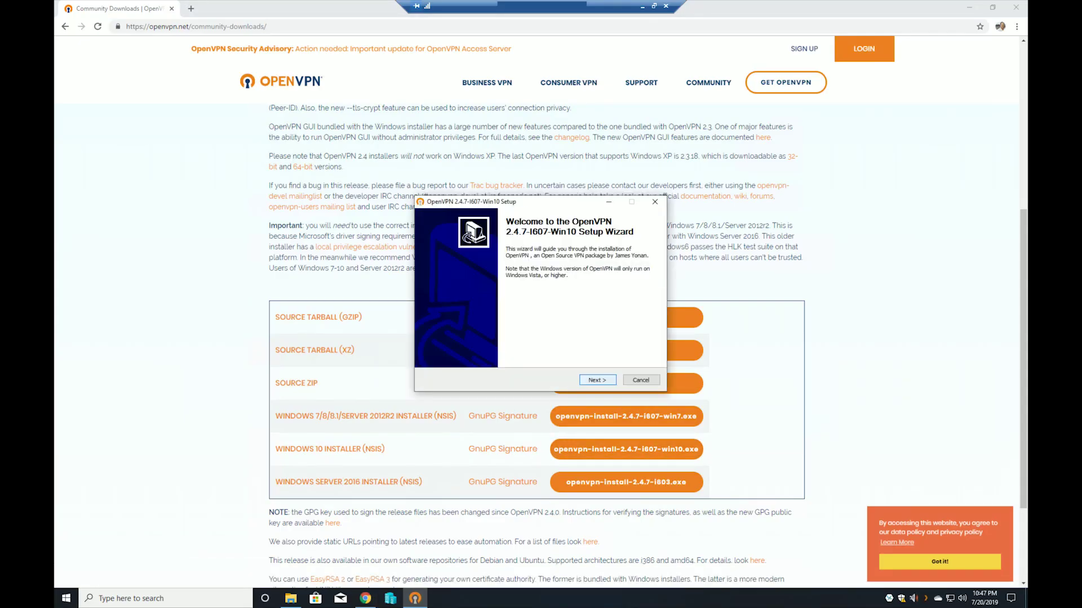
key(Return)
key(Return)
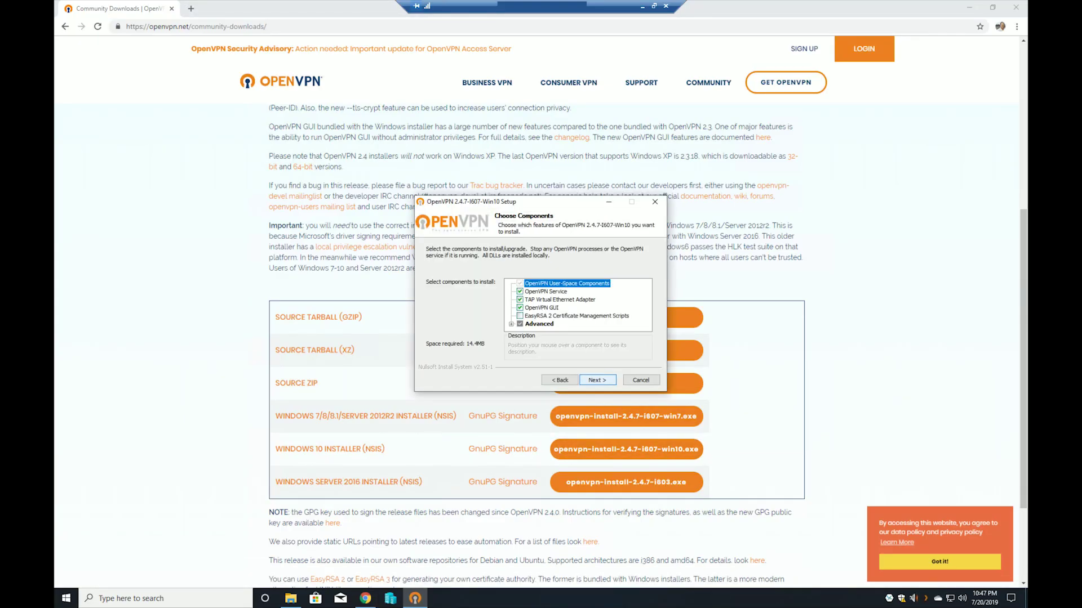
key(Return)
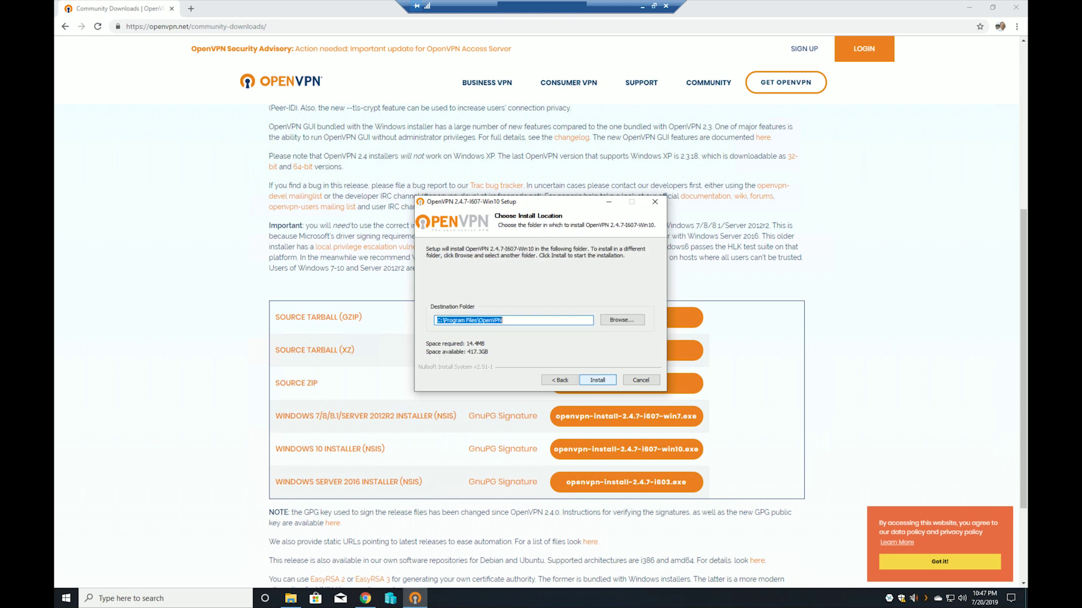
key(Return)
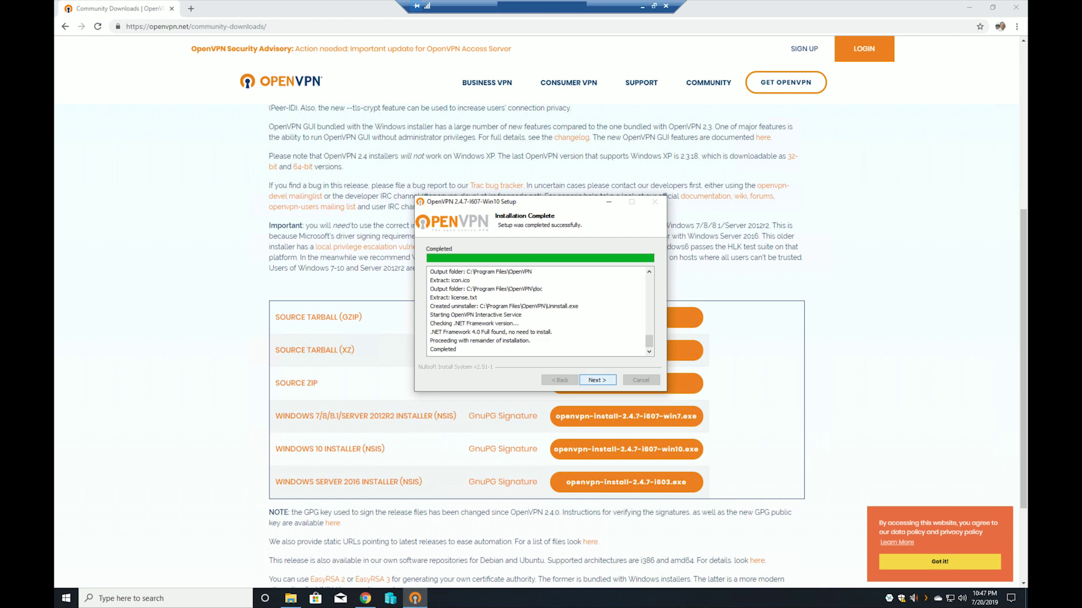
key(Return)
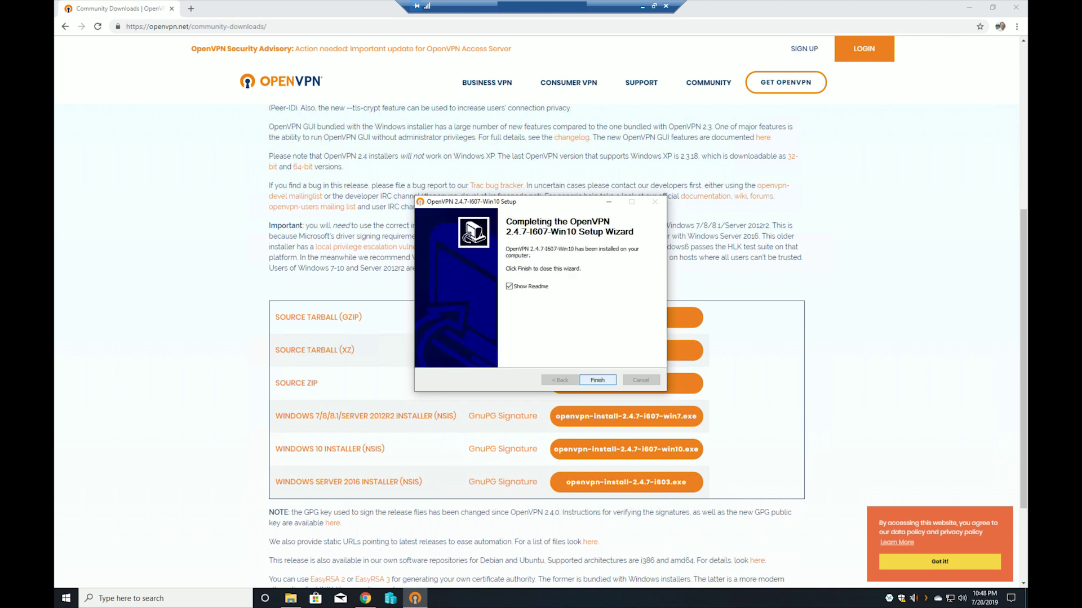
key(Return)
click(586, 381)
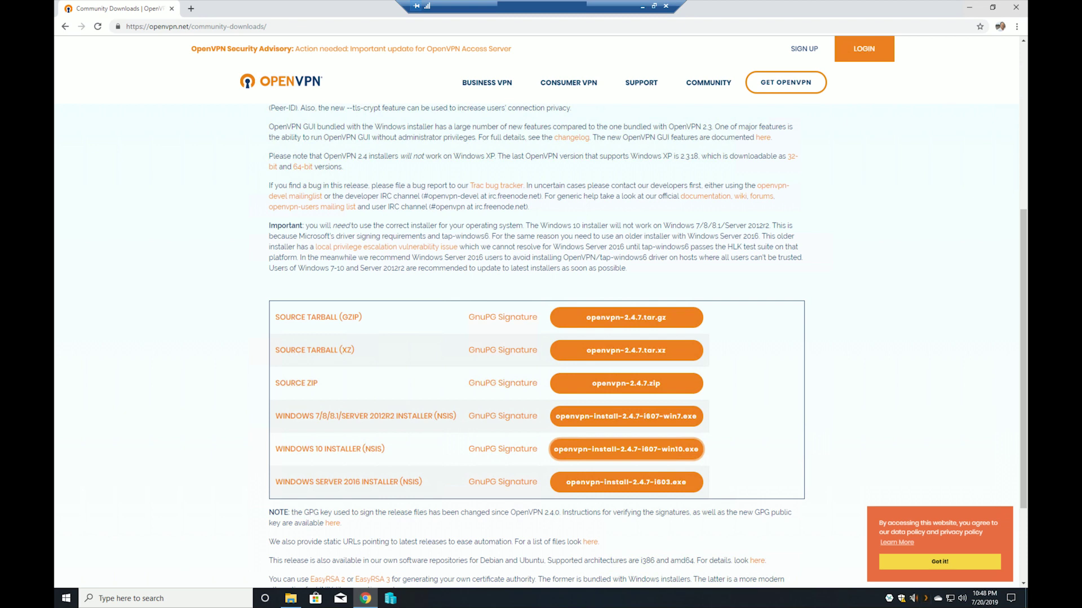
key(super+s)
text(op)
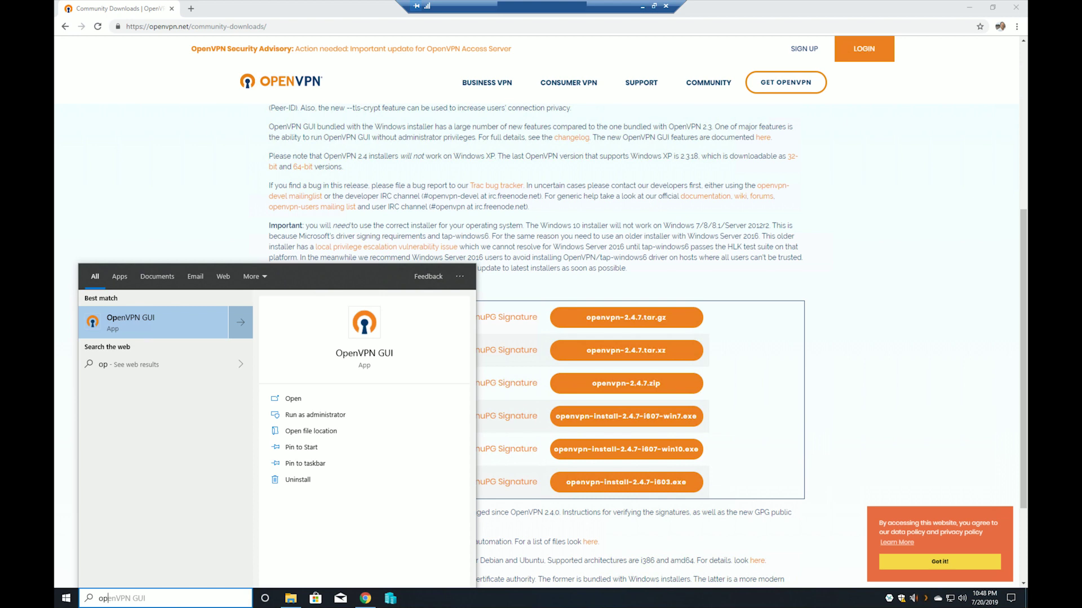
key(Return)
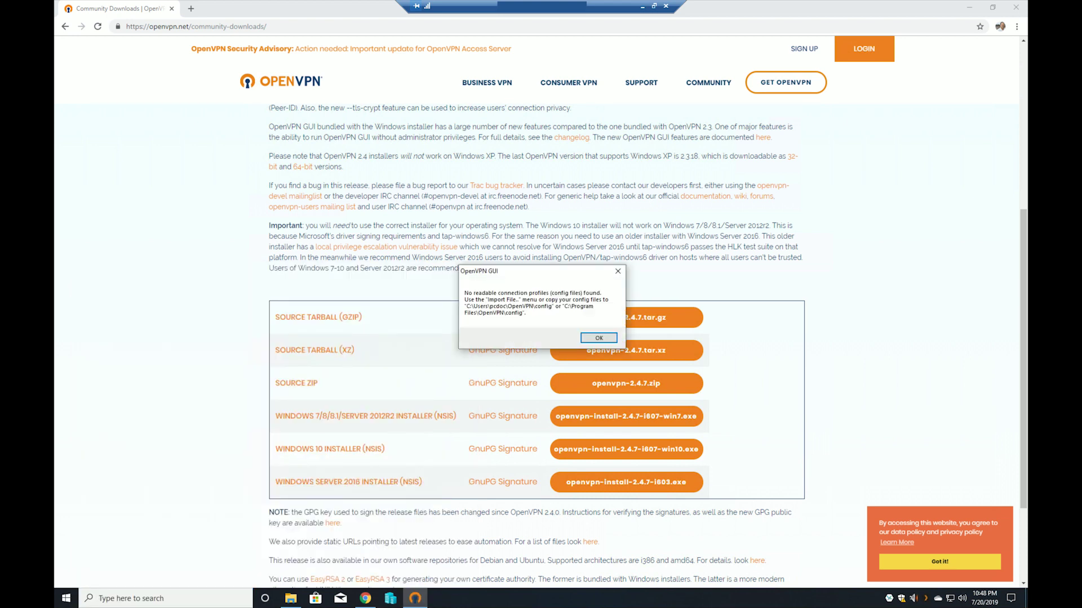
key(Return)
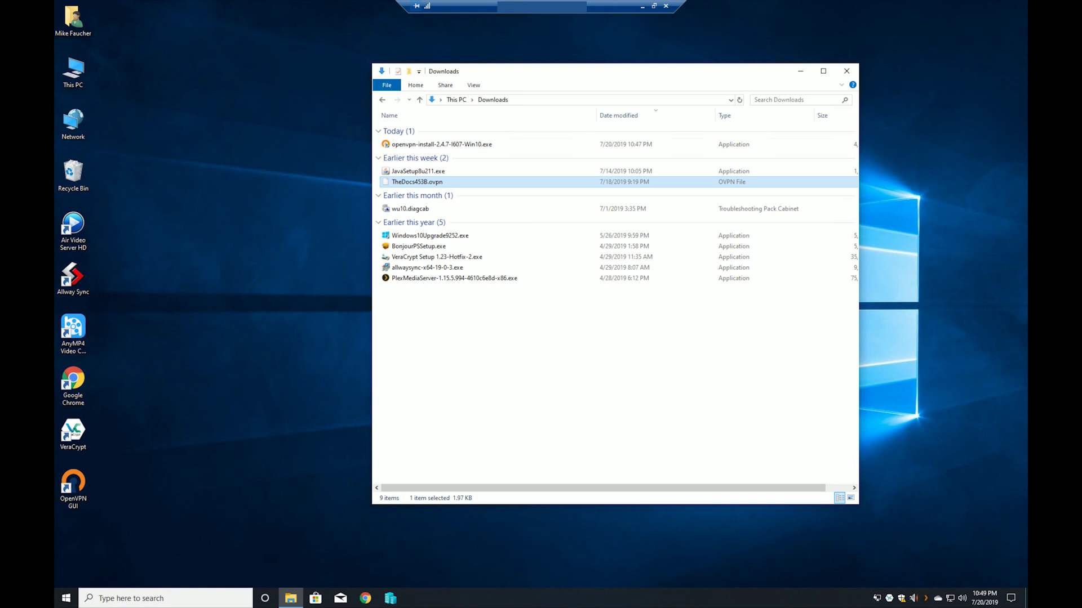
Step: Copy TheDocs453B.ovpn and navigate to C:\Program Files\OpenVPN\config
right_click(449, 180)
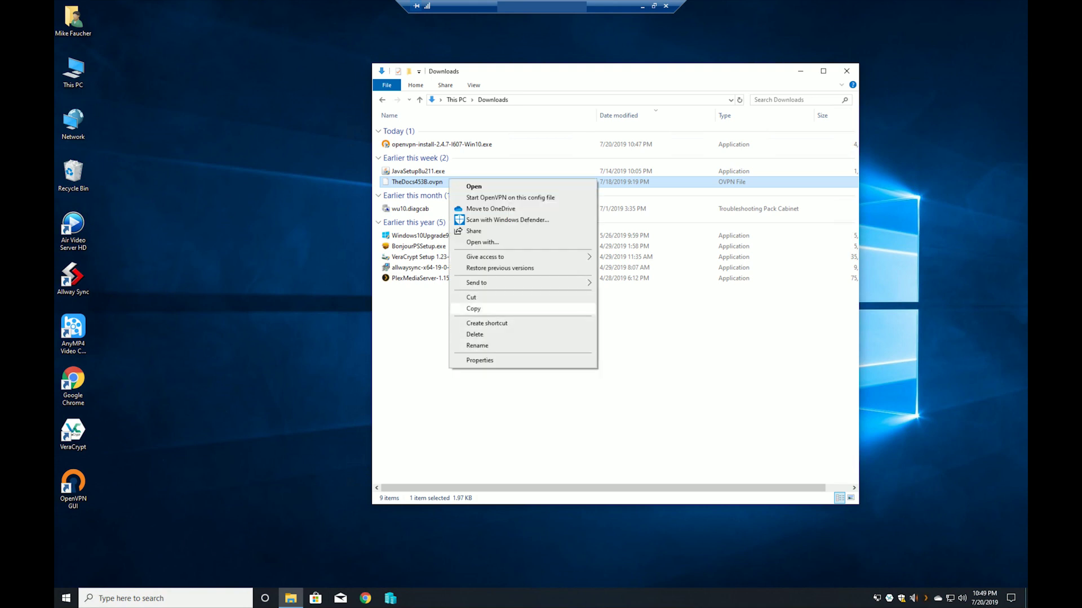
click(473, 309)
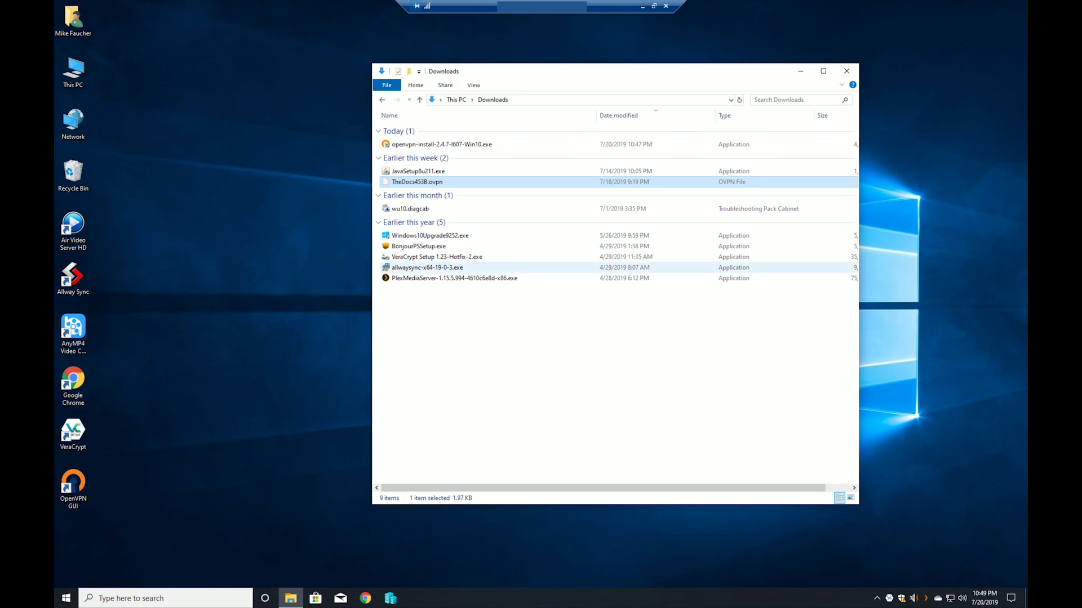
click(454, 100)
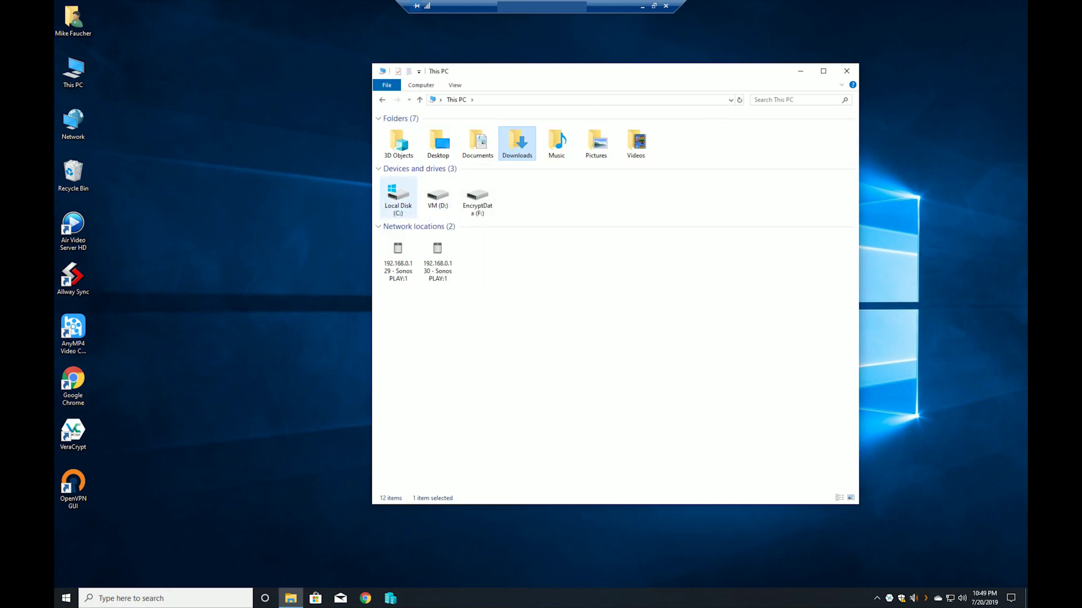
double_click(398, 196)
double_click(410, 151)
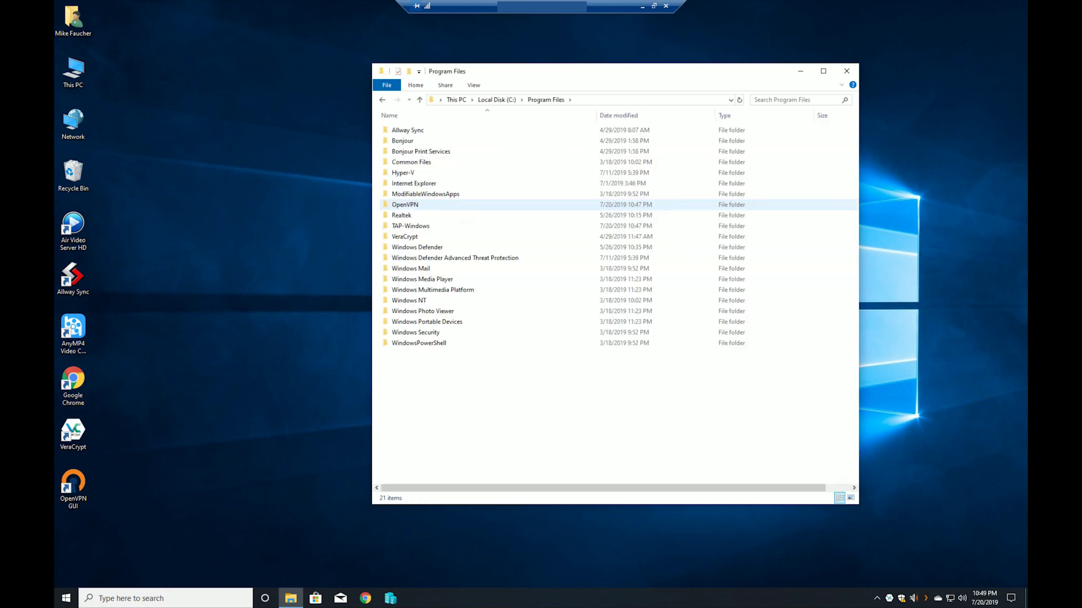
mouse_move(404, 206)
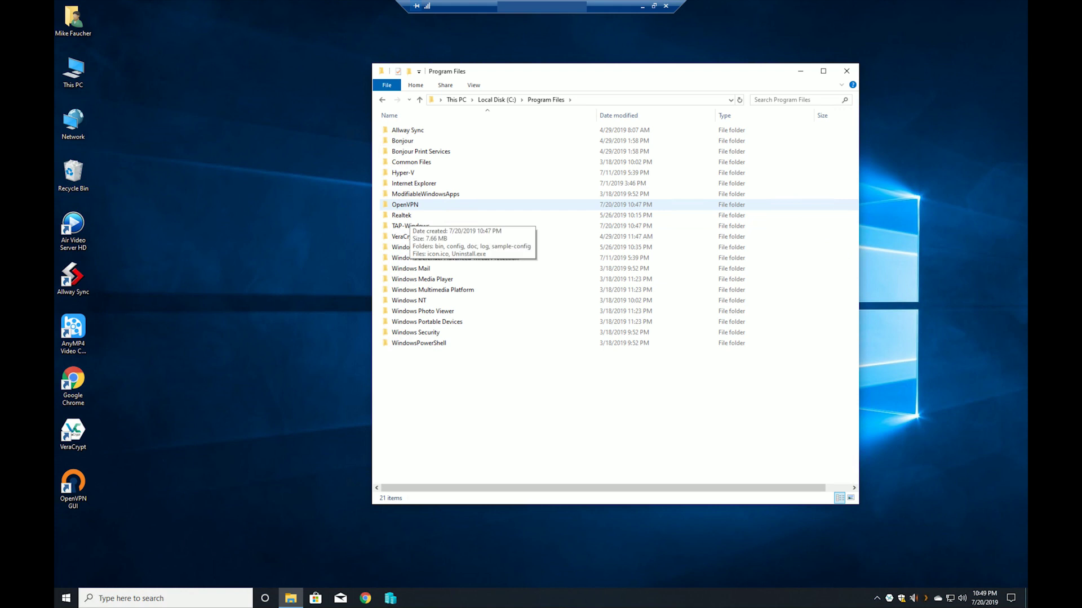
double_click(405, 204)
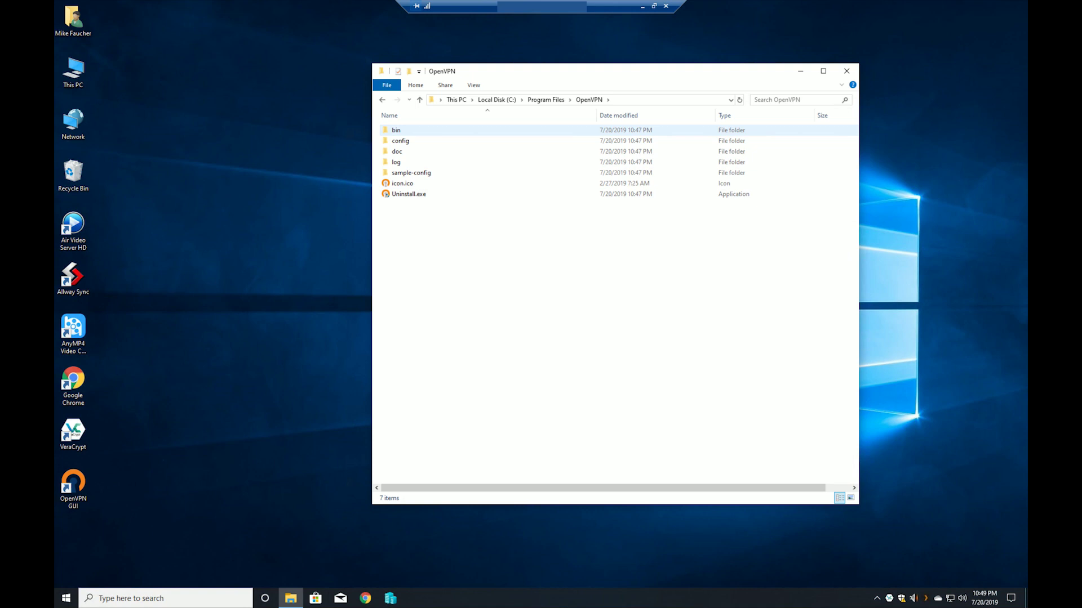
double_click(400, 141)
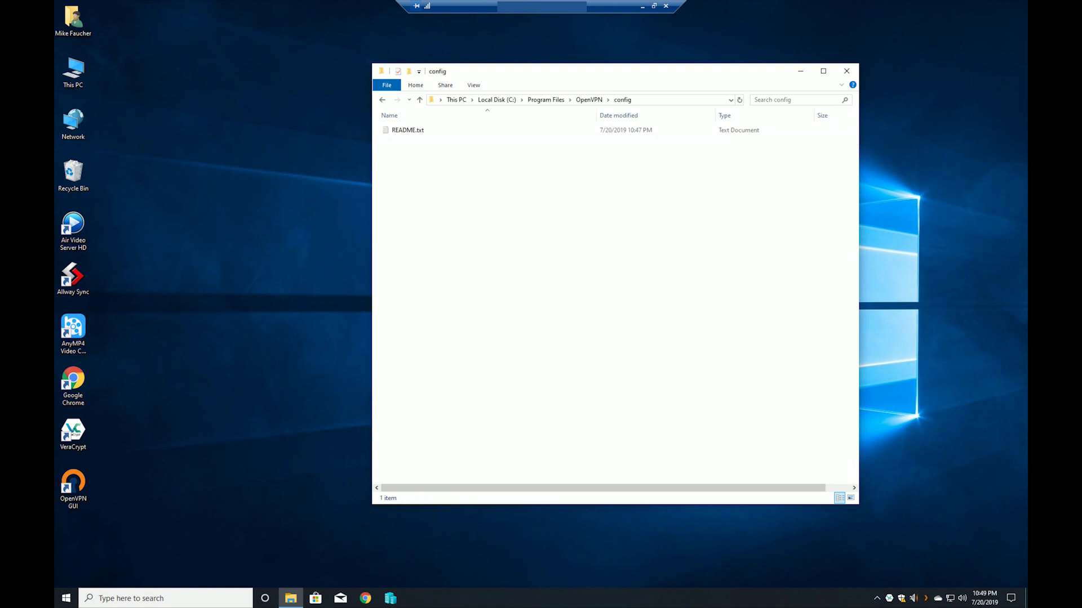
Step: Paste the profile into config with administrator permission, then open README.txt
right_click(456, 172)
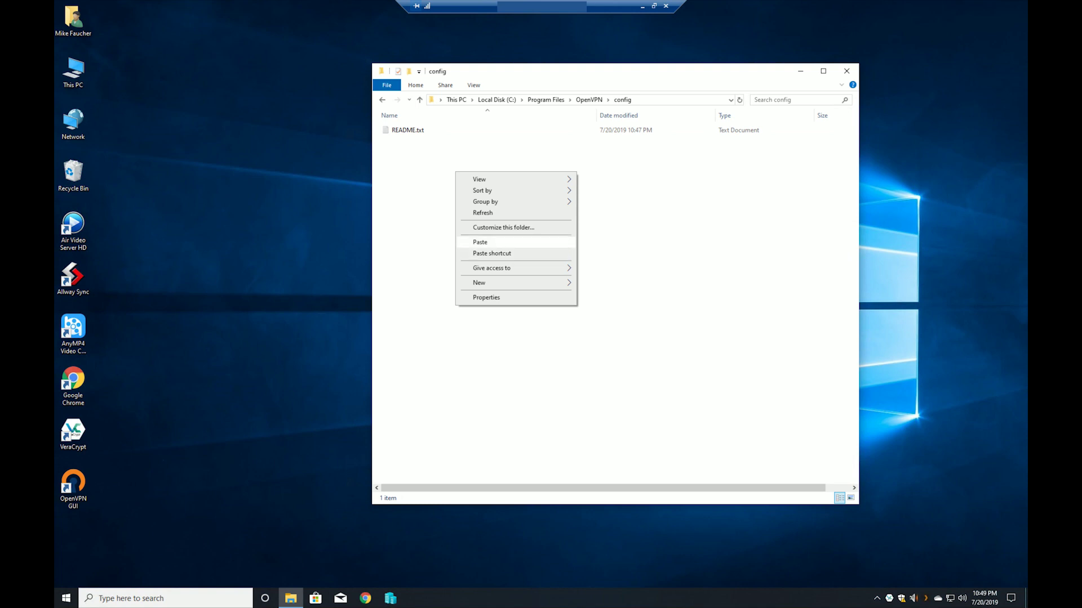
click(480, 241)
click(265, 231)
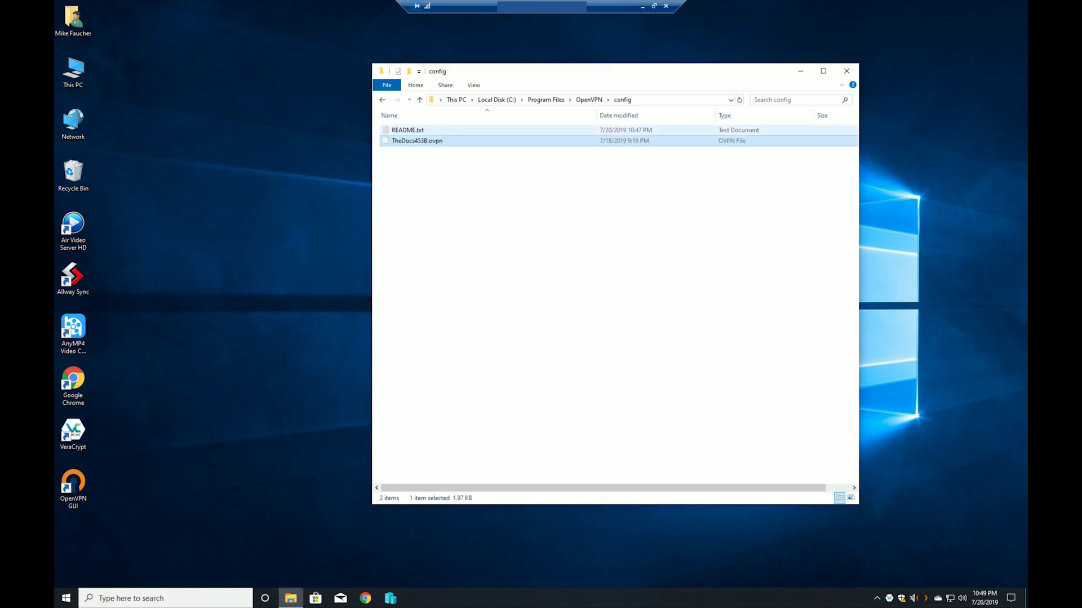
double_click(407, 129)
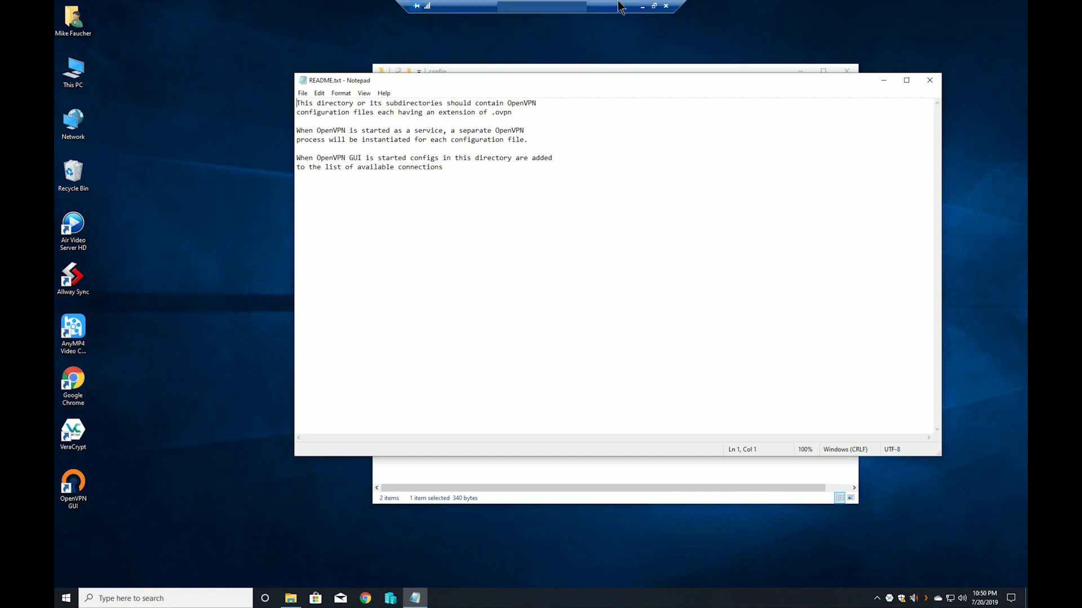
Step: Close Notepad and the config folder, then show the OpenVPN GUI tray icon's Connect menu
click(930, 80)
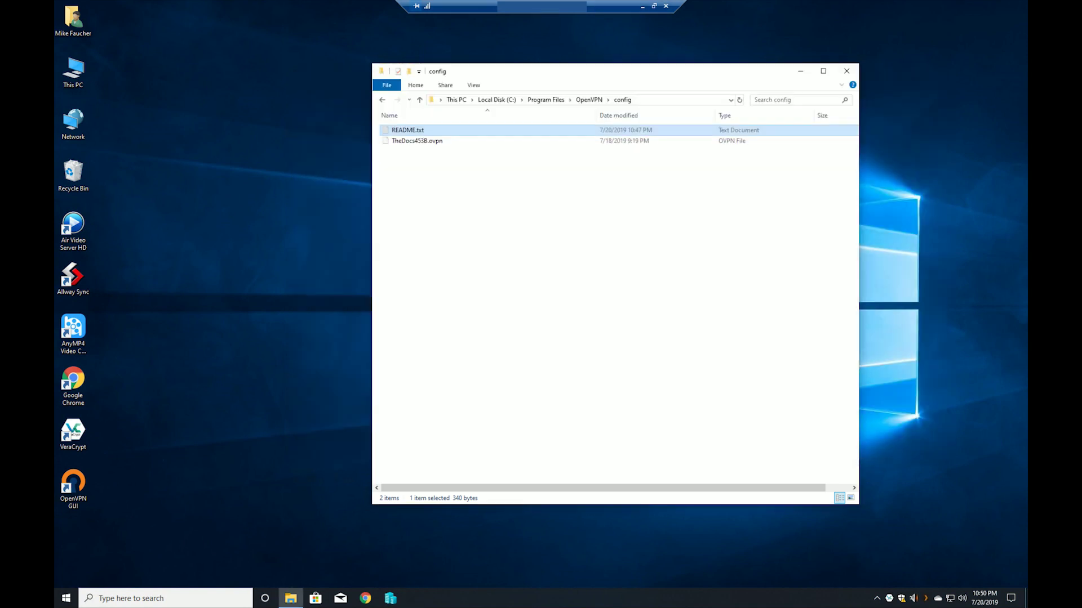
click(846, 71)
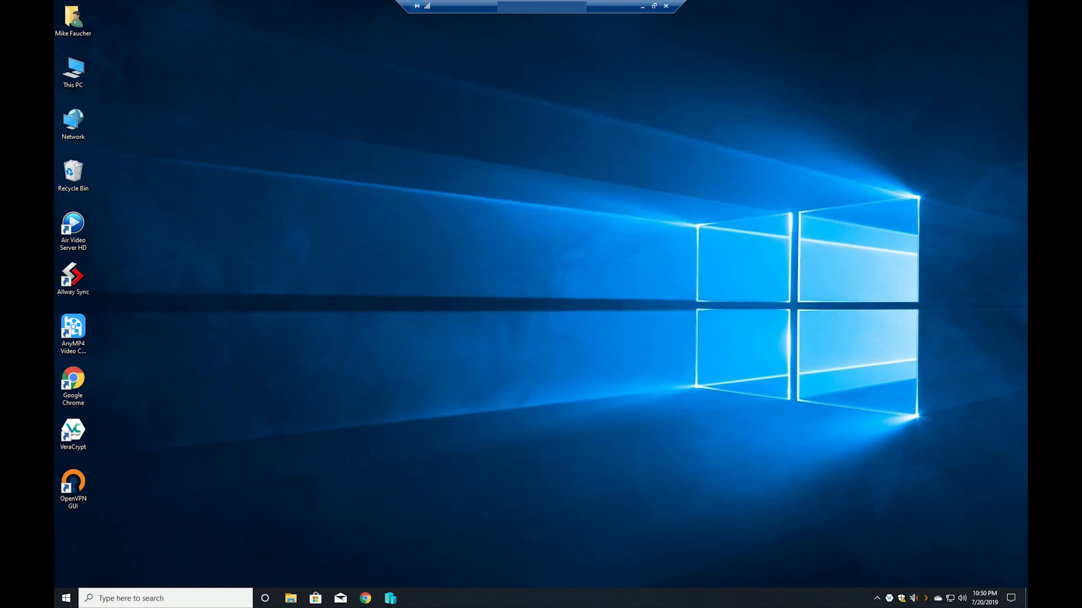
click(876, 598)
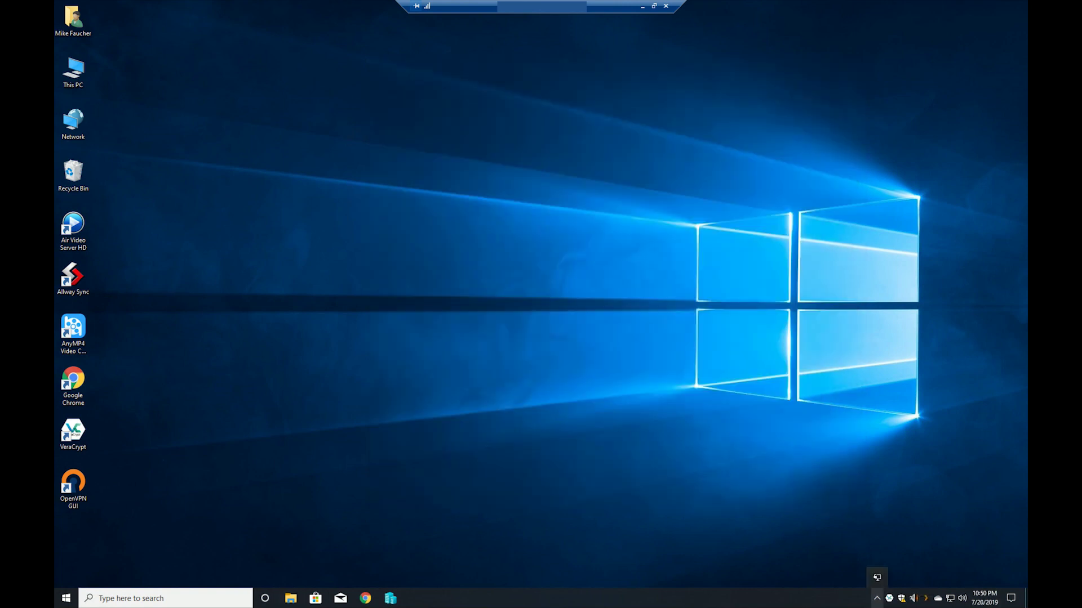
right_click(877, 578)
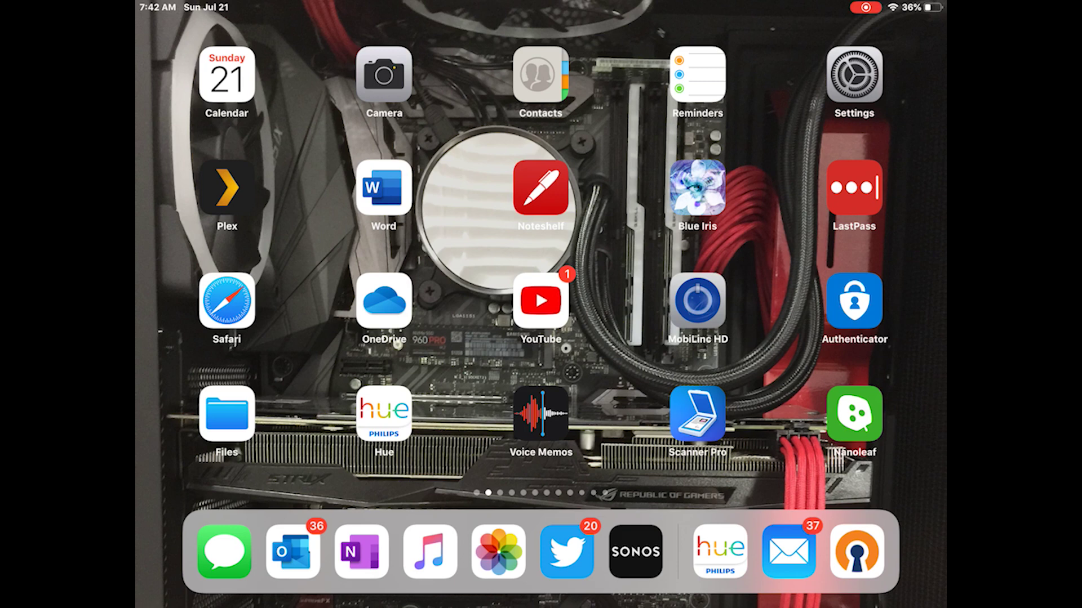
Step: Launch the App Store from Spotlight by searching 'ap'
key(super+space)
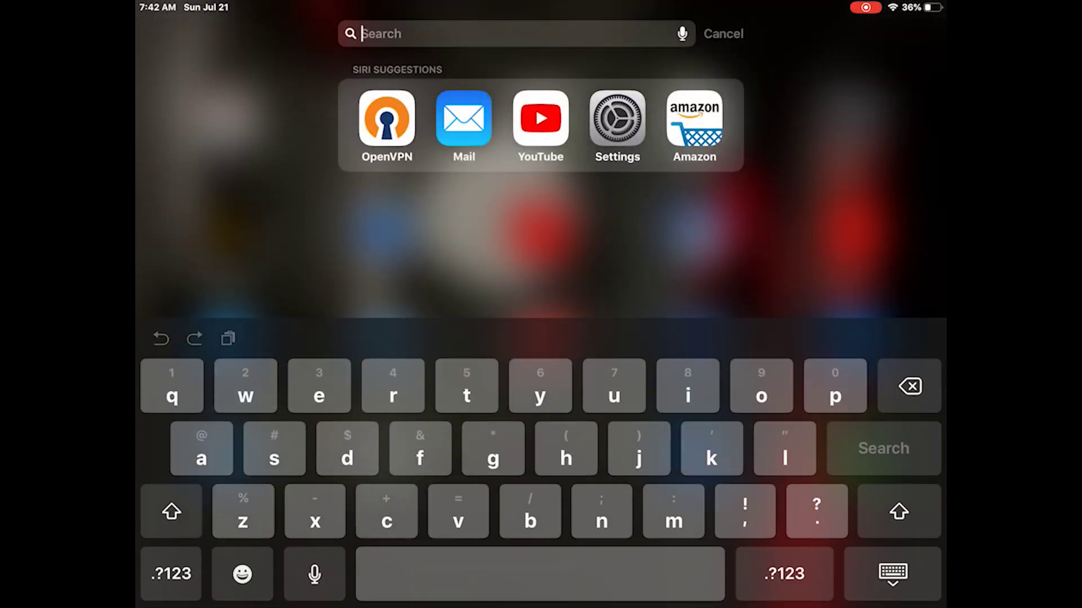
text(ap)
key(Return)
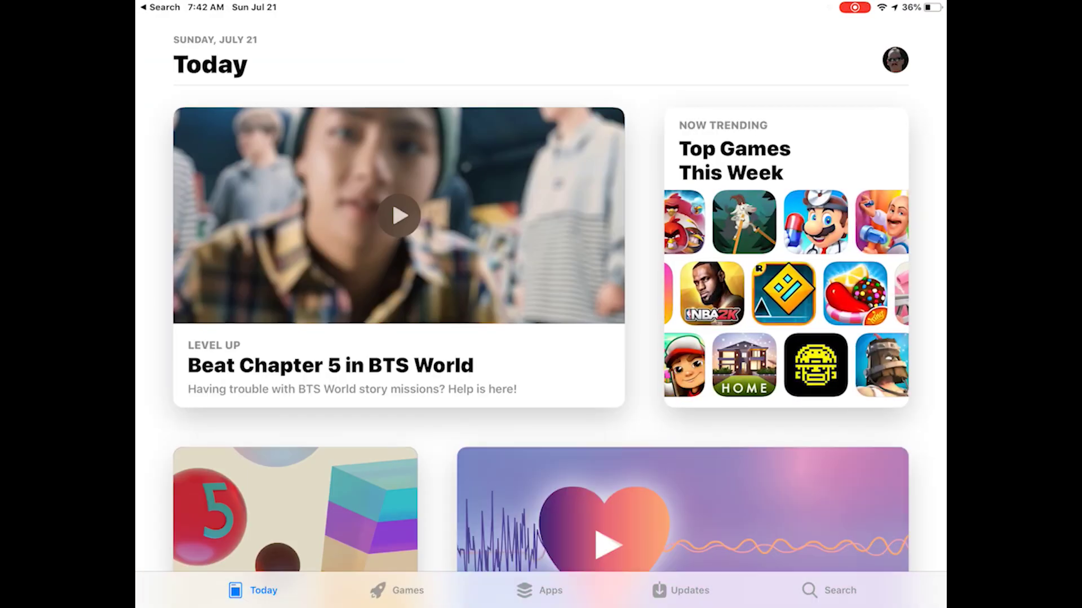
Step: Search the App Store for 'Openvpn', see OpenVPN Connect already installed, and return Home
click(828, 590)
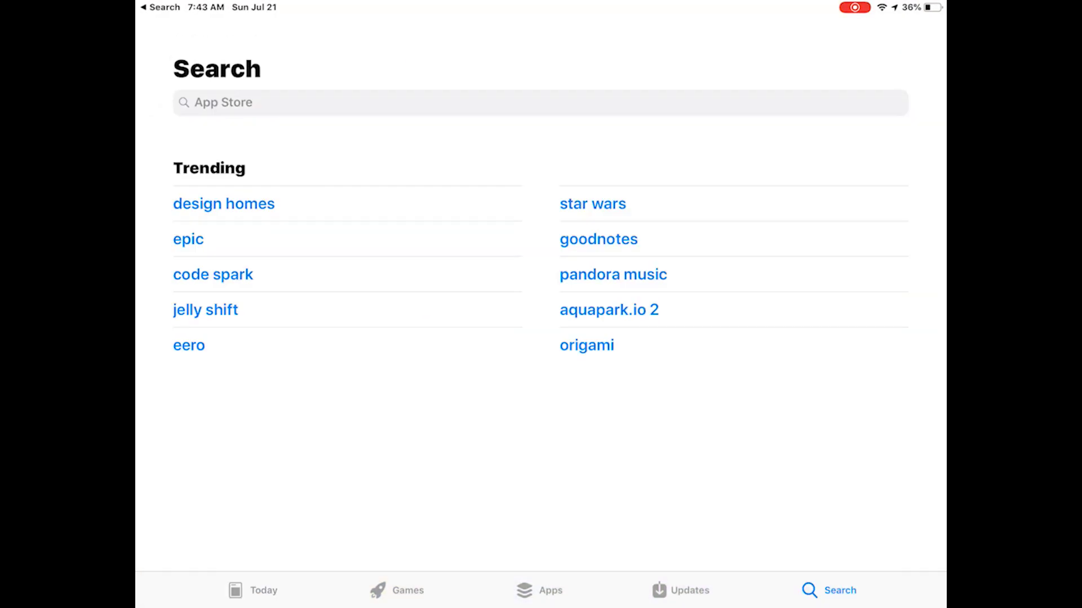
click(541, 102)
text(Op)
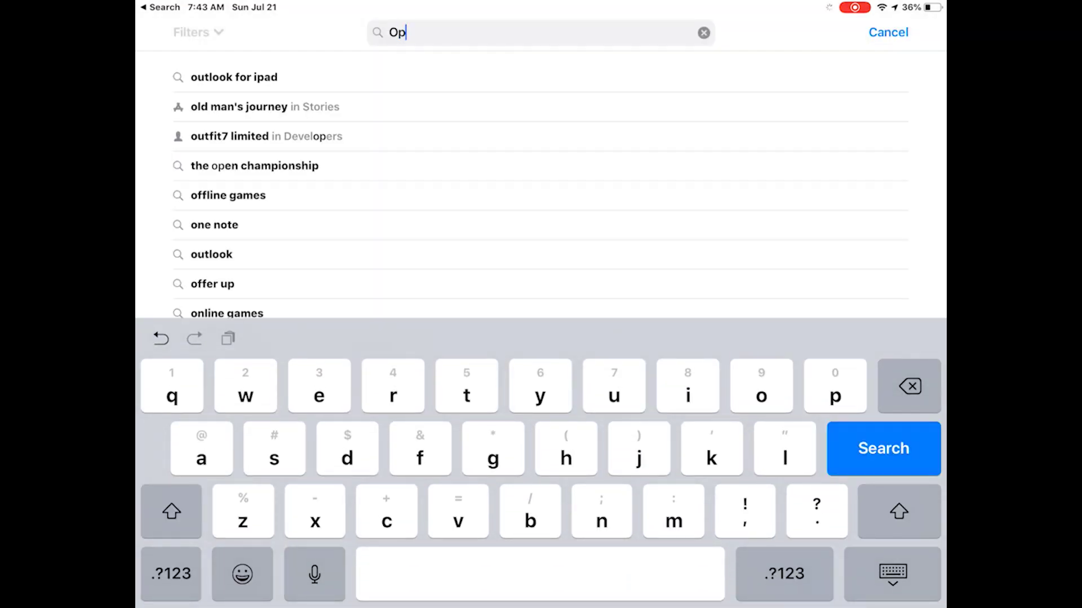
text(envp)
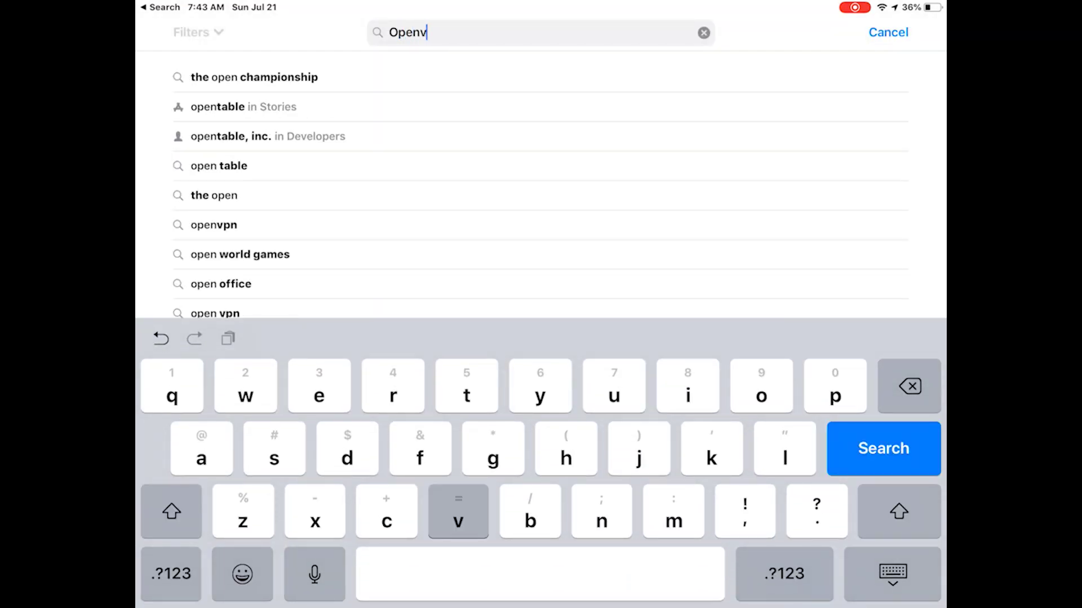
text(n)
key(Return)
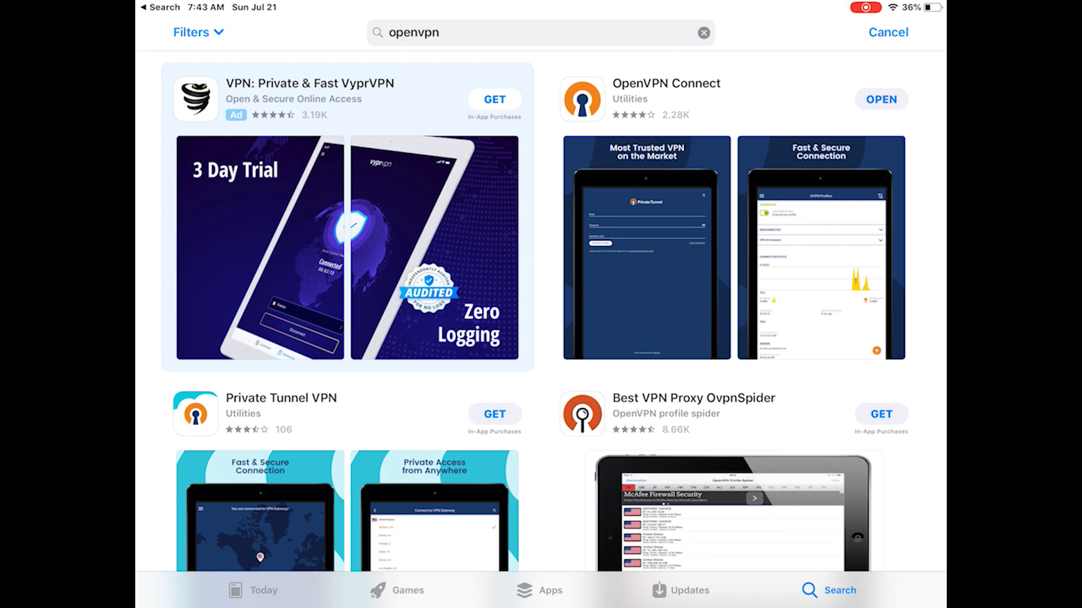
key(super+h)
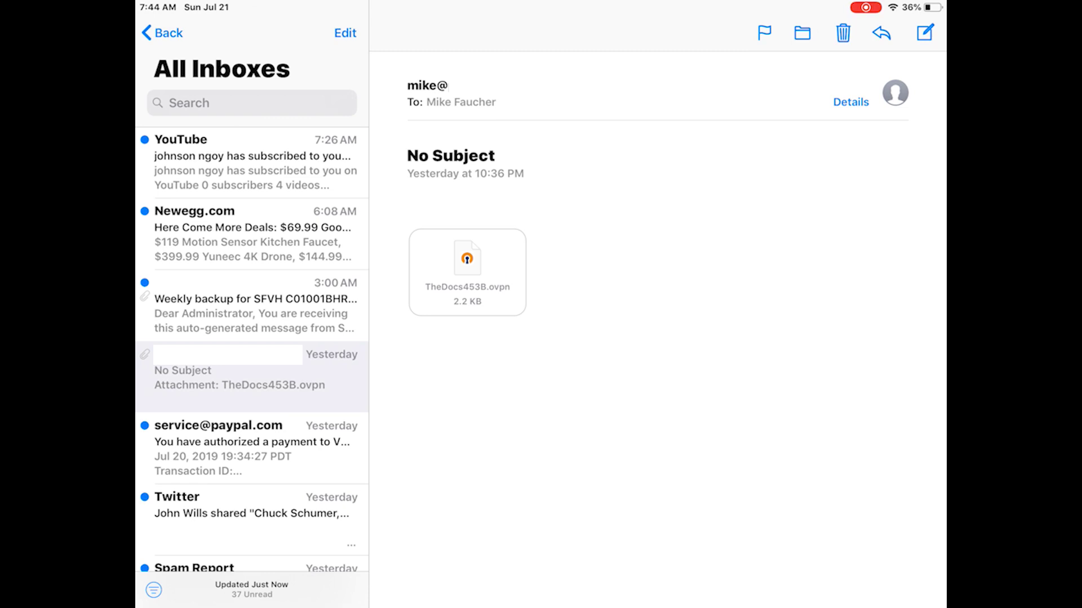
Step: Send the TheDocs453B.ovpn mail attachment to OpenVPN via the share sheet's Copy to OpenVPN
click(467, 272)
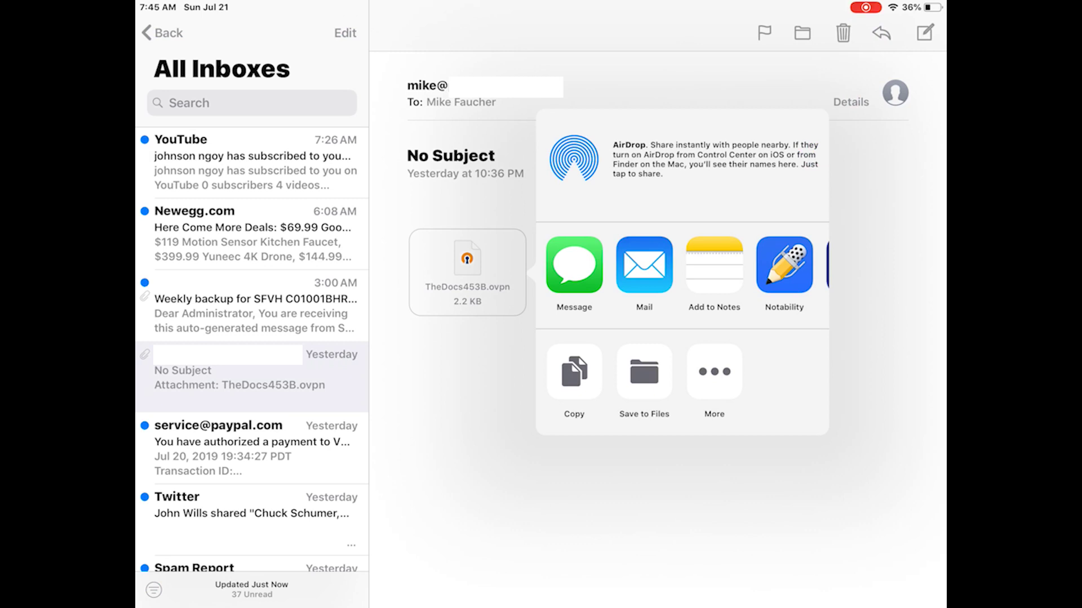
scroll(682, 265, right, 5)
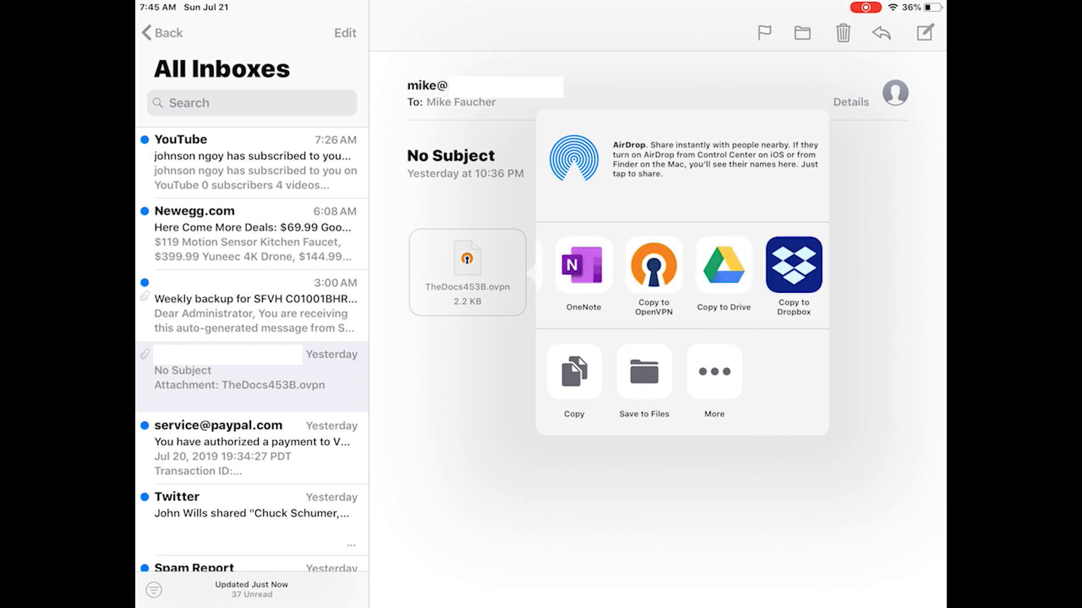
click(654, 265)
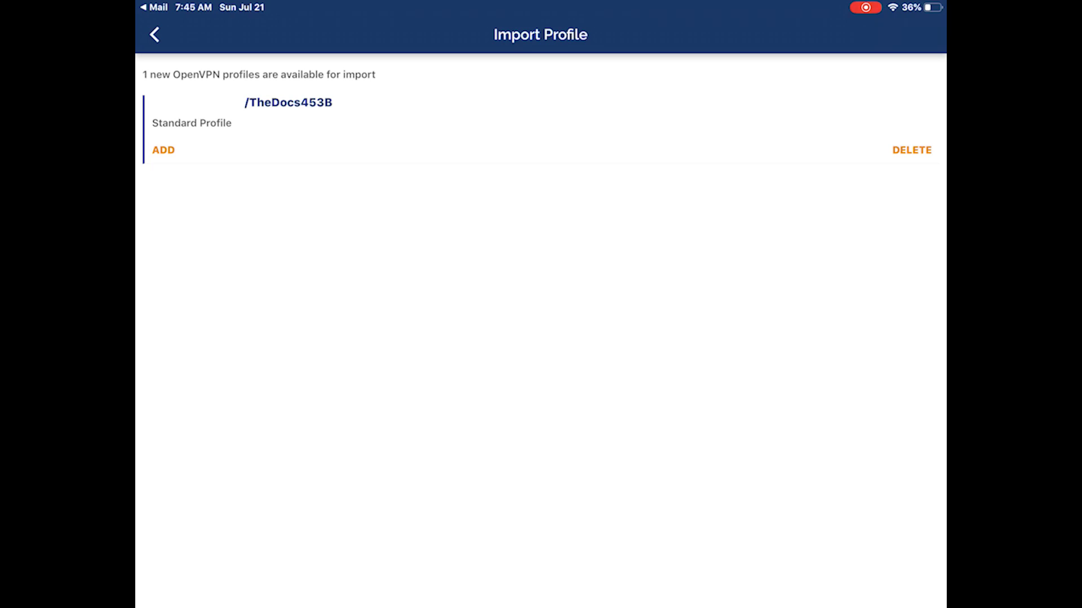
Step: Import the TheDocs453B profile with username 'admin' and allow OpenVPN to add VPN configurations
click(163, 150)
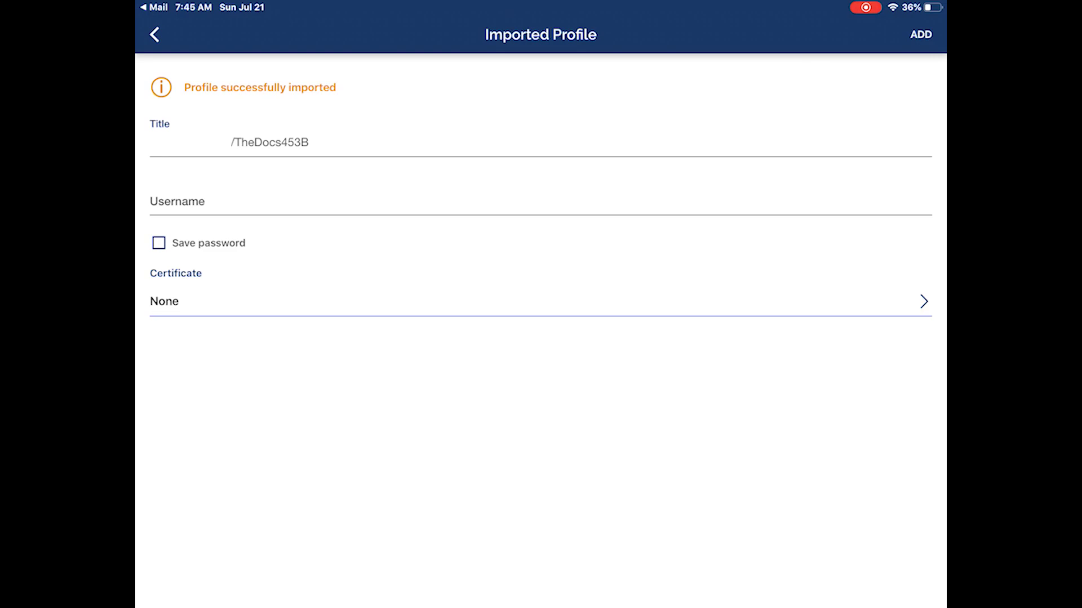
click(177, 201)
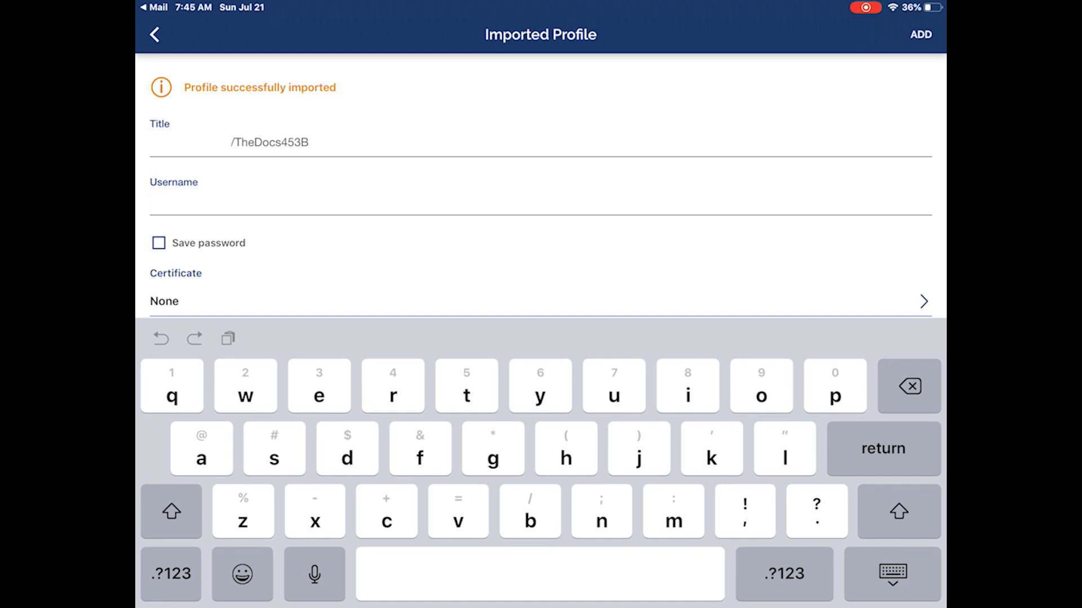
text(admin)
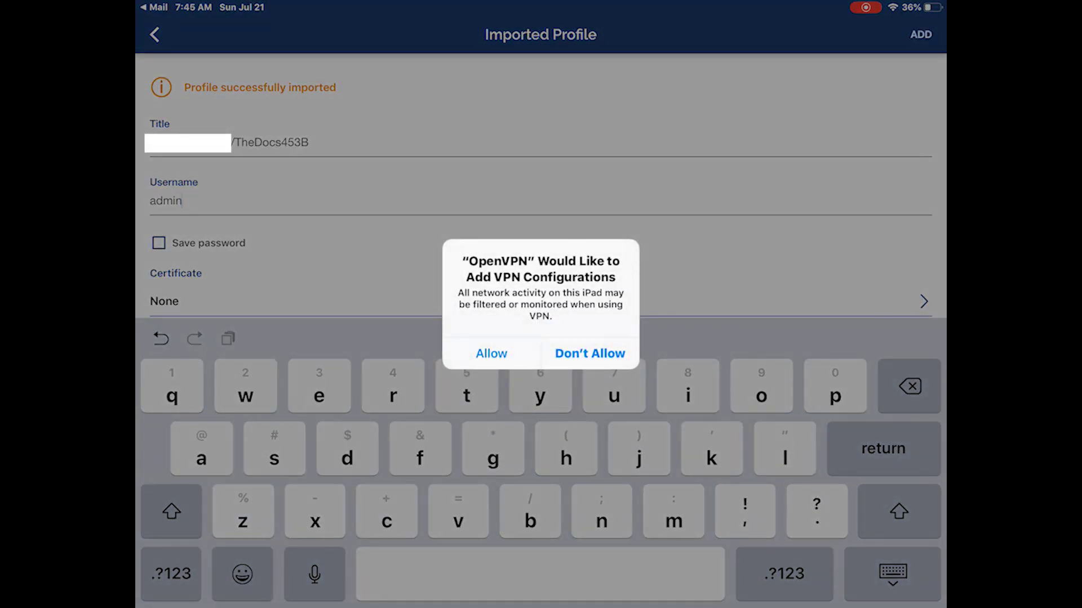
click(491, 353)
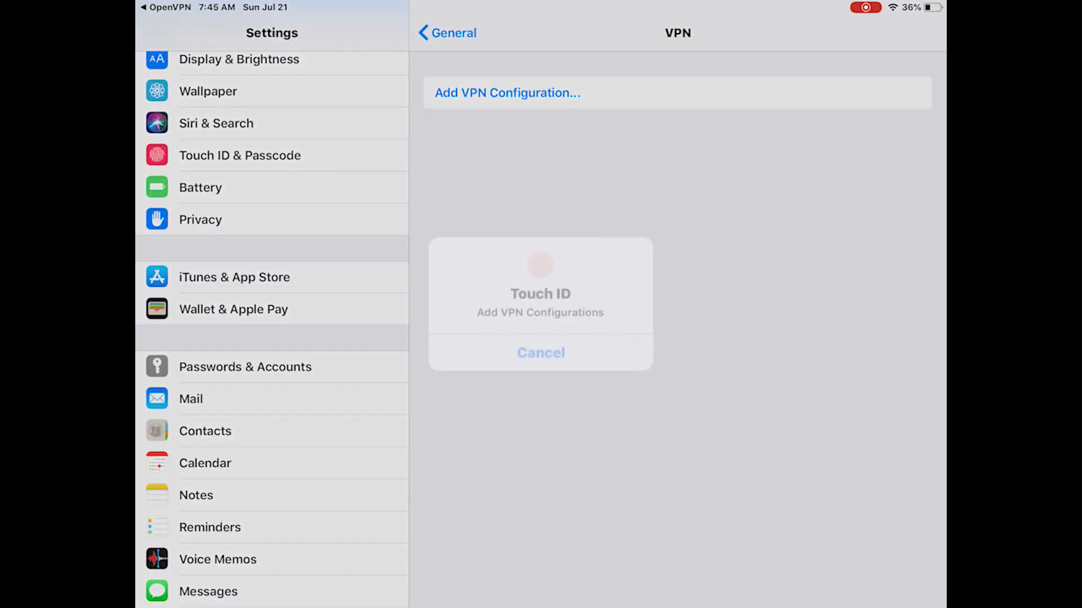